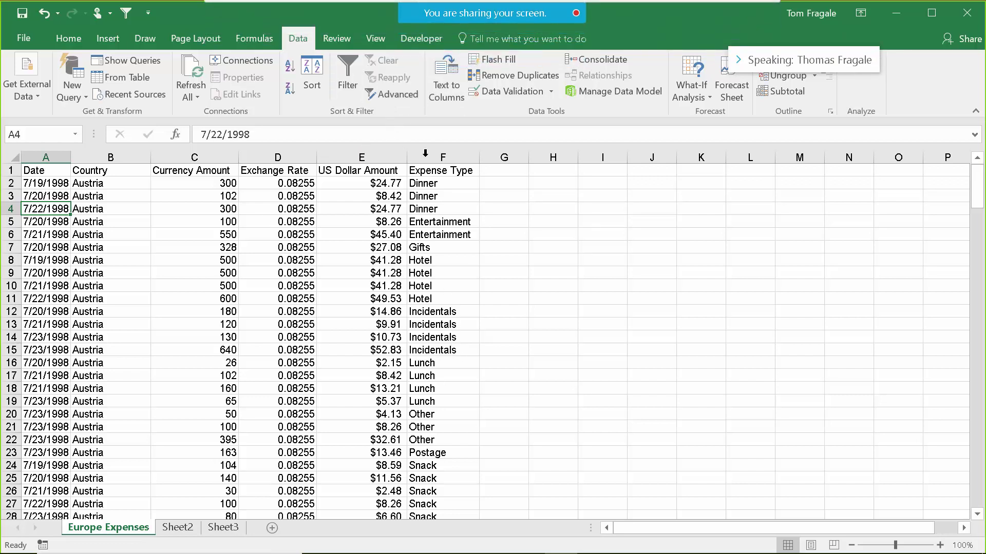
Start a new macro recording named pagesetup with shortcut Ctrl+e.
click(423, 40)
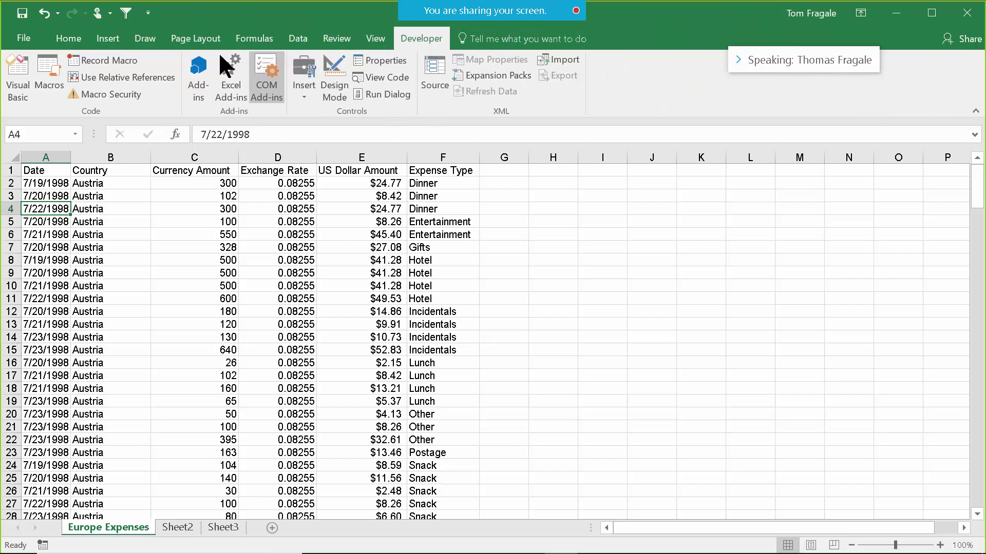
click(97, 62)
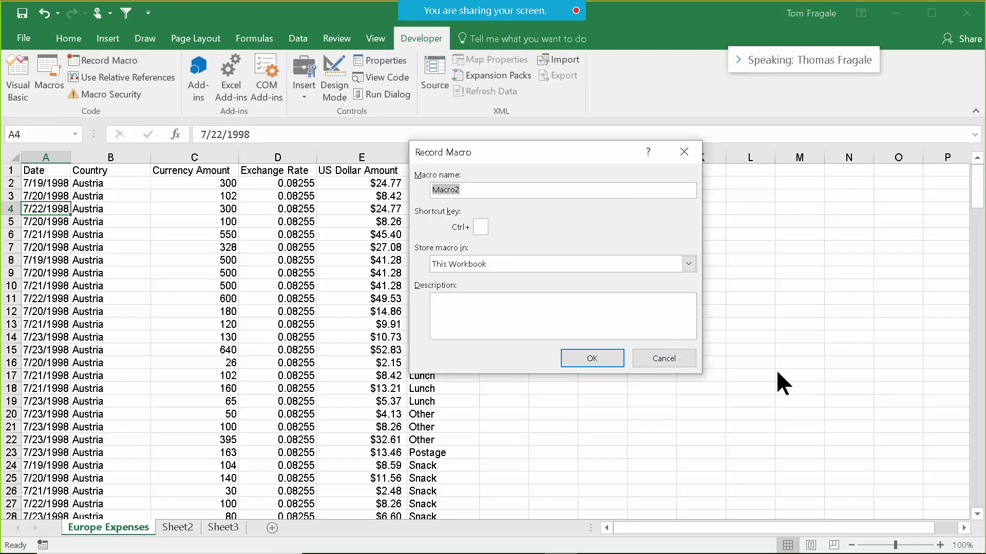
text(page)
text(set)
text(y)
text(p)
click(481, 227)
text(e)
Choose the Personal Macro Workbook as the macro's storage location.
click(688, 264)
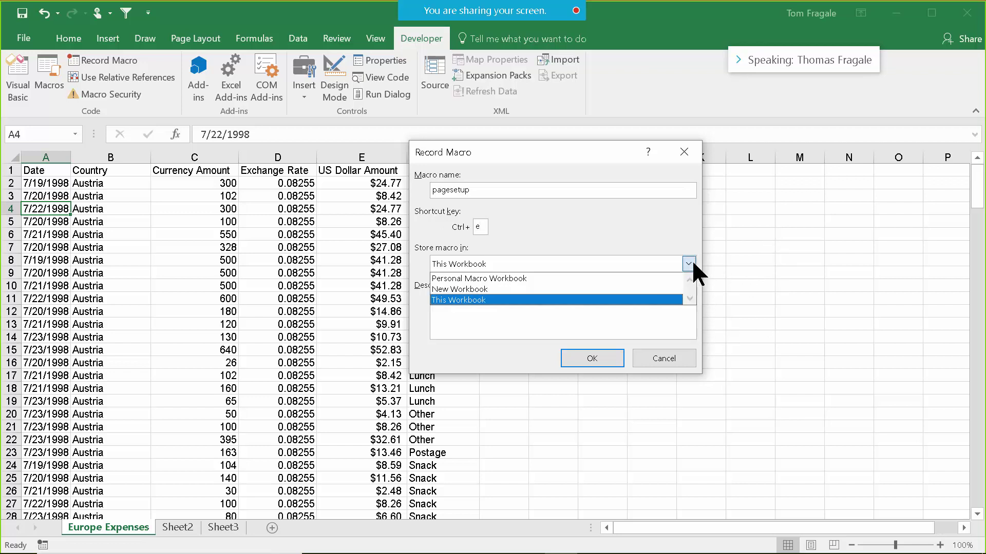
click(689, 262)
click(689, 262)
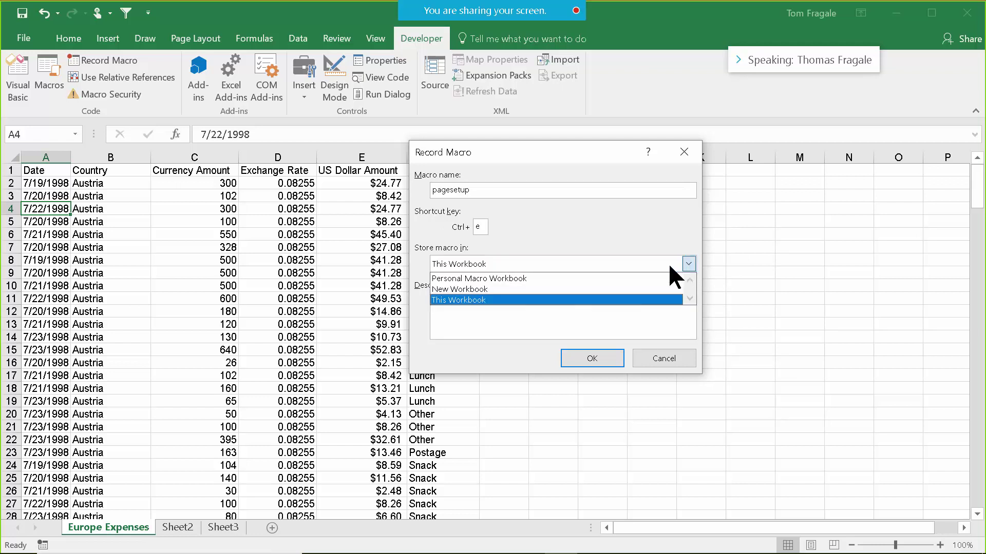
click(552, 277)
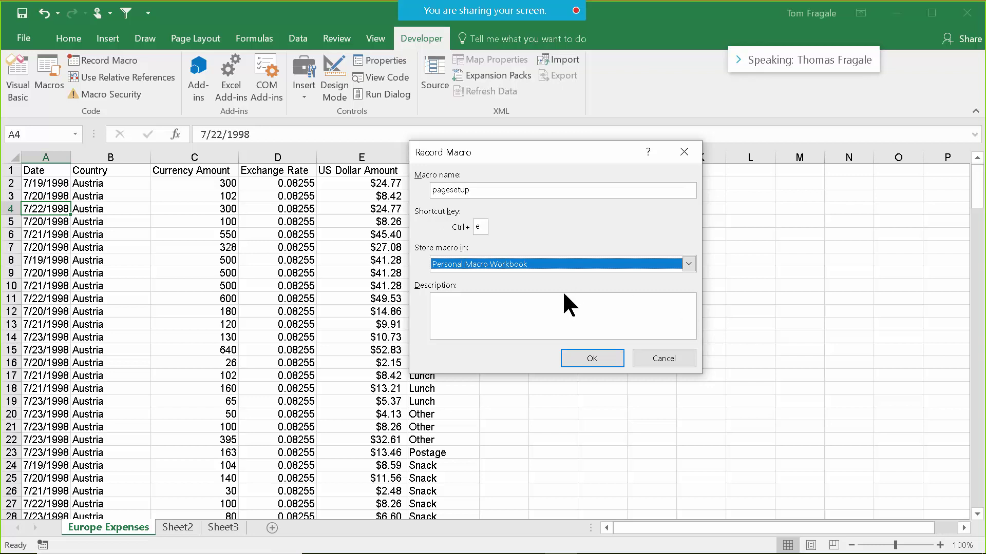
Describe the macro as 'This is for page setup.' and reconfirm Personal Macro Workbook storage.
click(504, 309)
text(This is for page setup)
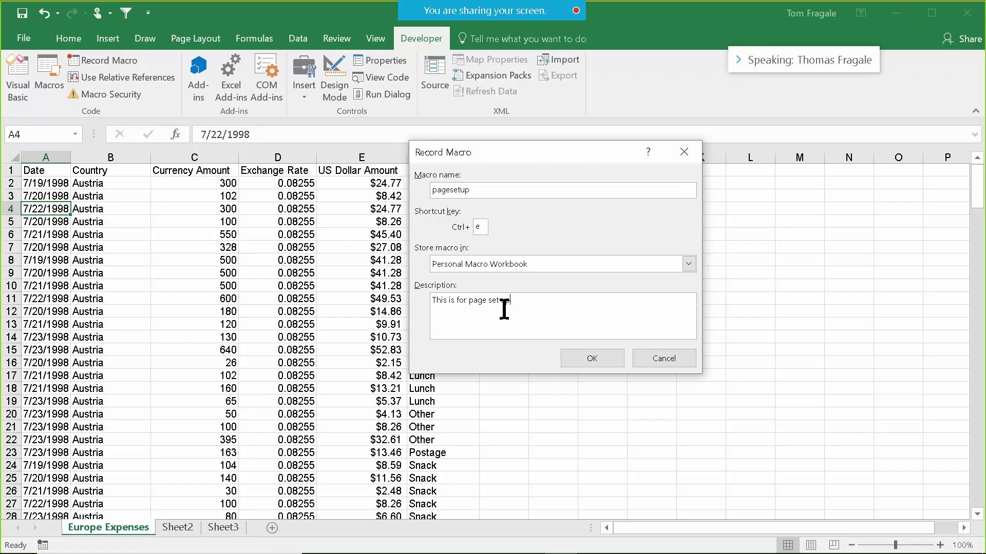
key(BackSpace)
key(BackSpace)
text(up.)
click(684, 264)
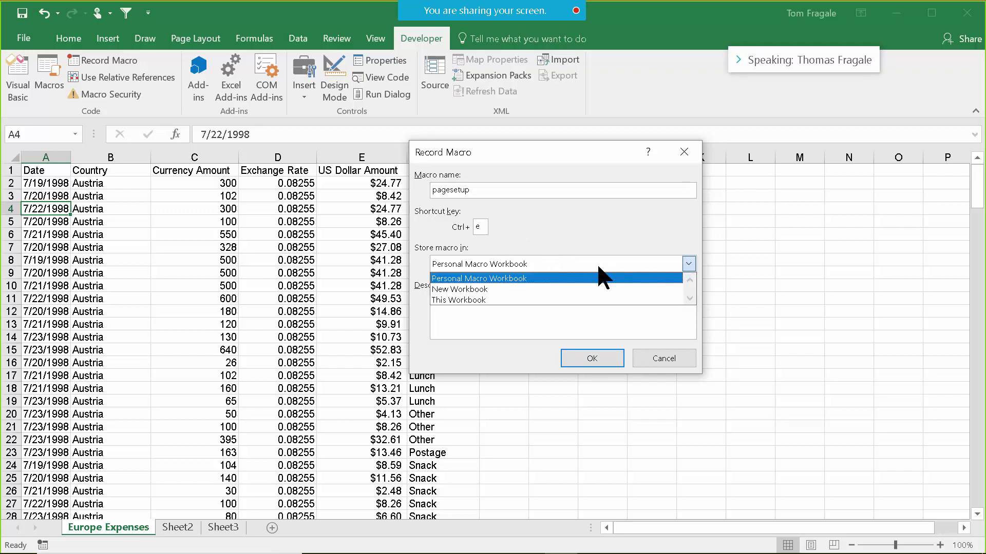
click(536, 272)
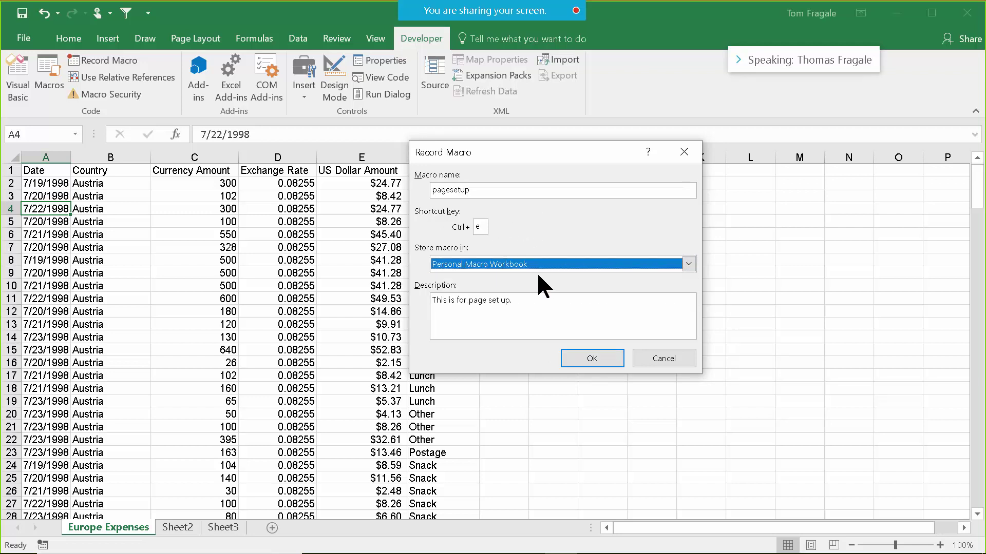
Begin recording and open Page Setup's Header/Footer tab via Page Layout > Print Titles.
click(577, 359)
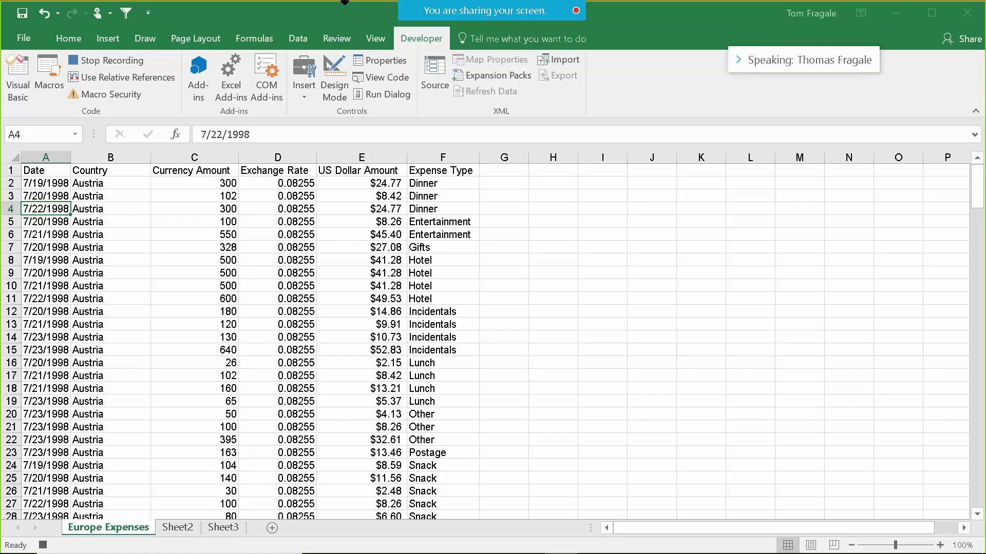
click(194, 40)
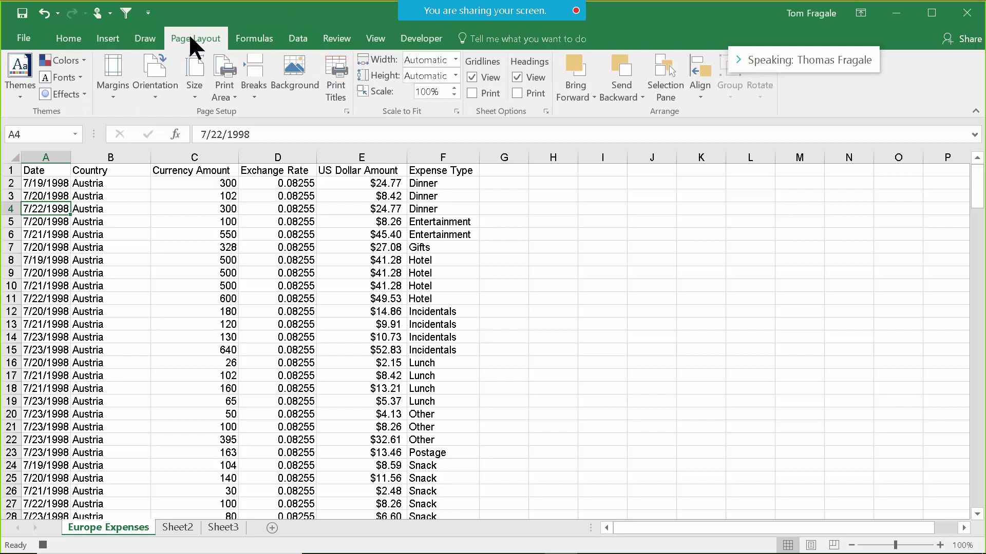
click(337, 96)
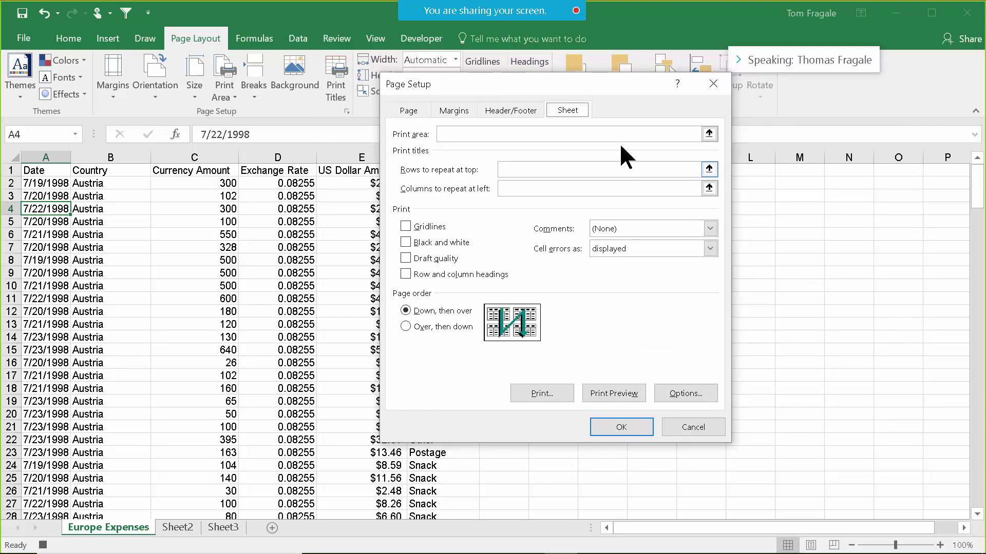
drag(621, 78, 567, 88)
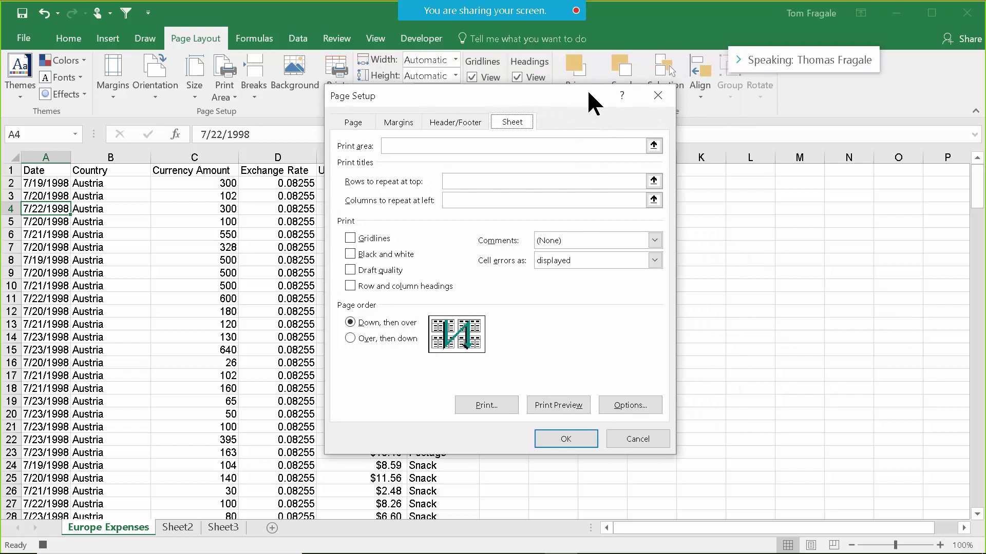
click(447, 118)
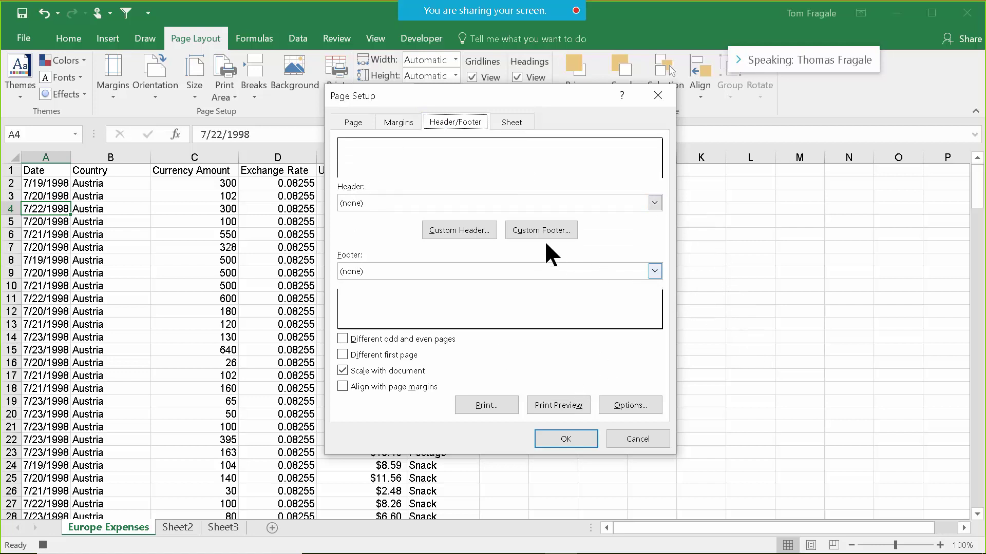
Start a custom footer with the author's name in the left section.
click(520, 229)
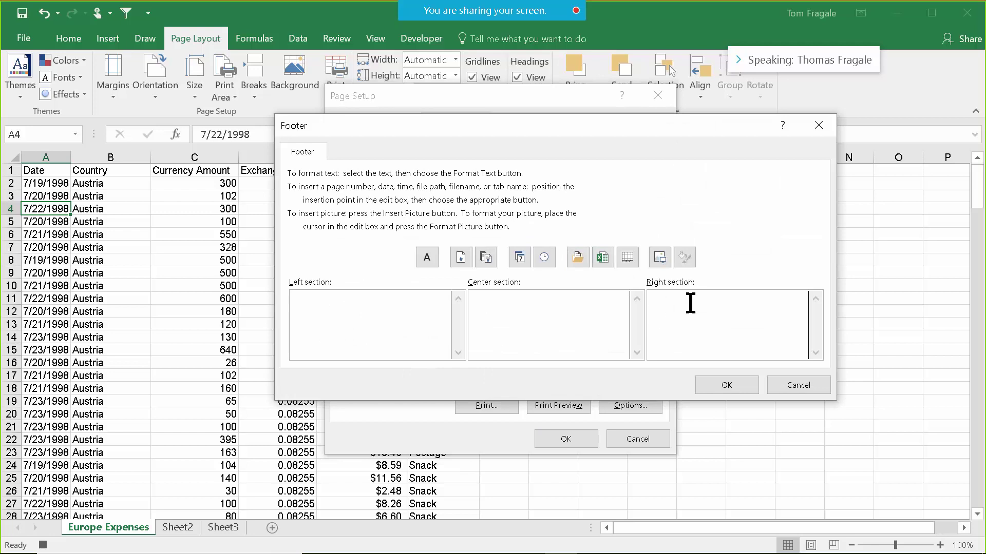
text(Tom Fragale)
click(537, 316)
Add '&[Page] of &[Pages]' in the centre and '&[Date] - &[Time]' at right, then accept.
click(464, 259)
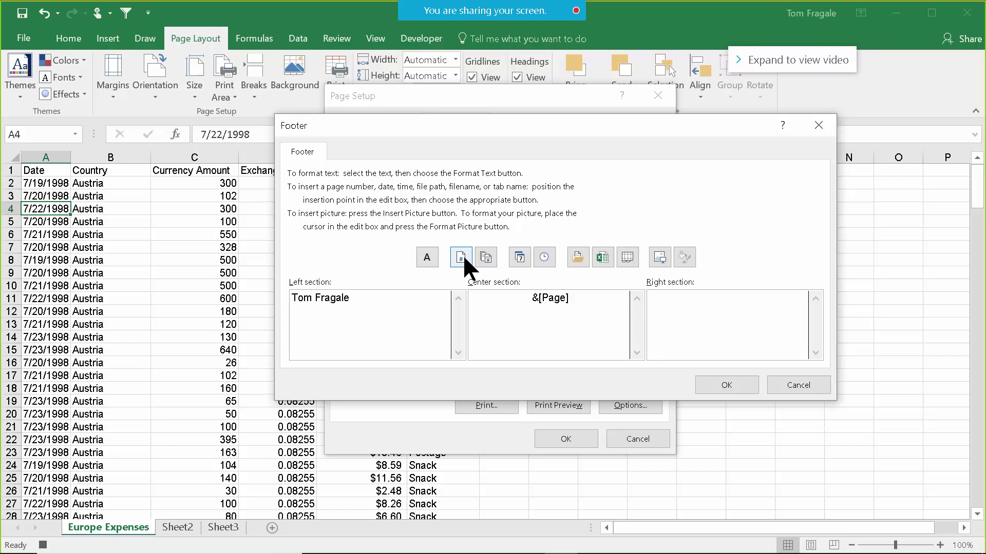
text(of)
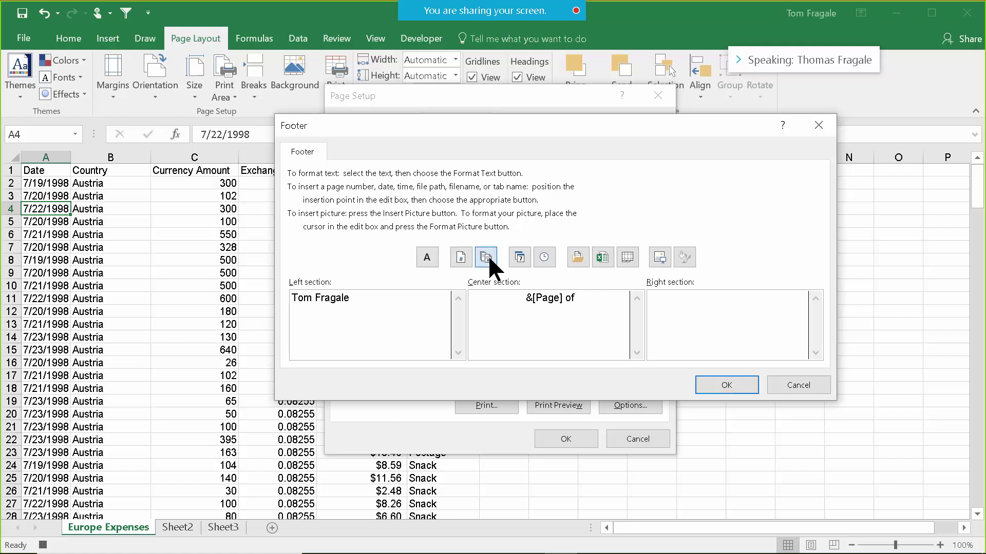
click(486, 257)
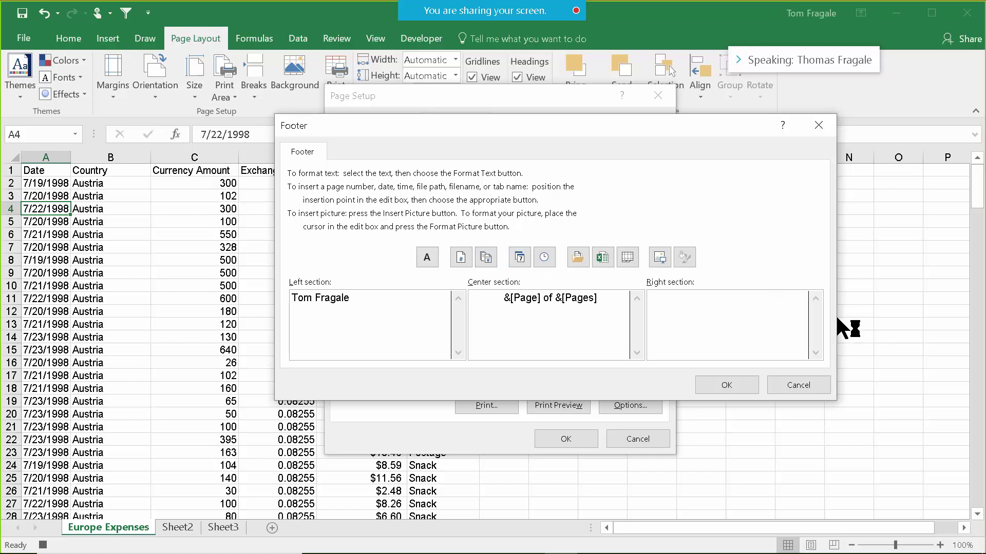
click(521, 259)
text(-)
click(544, 257)
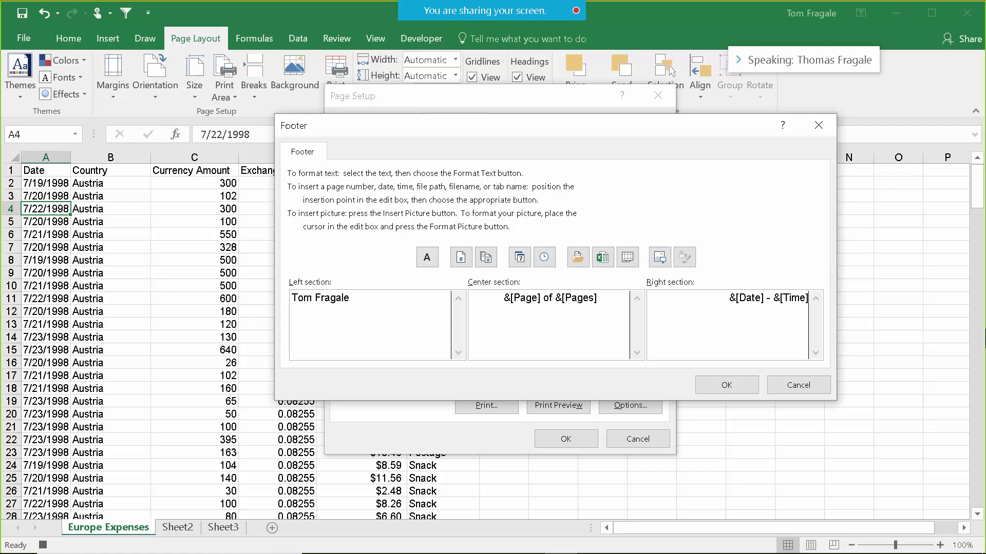
click(706, 380)
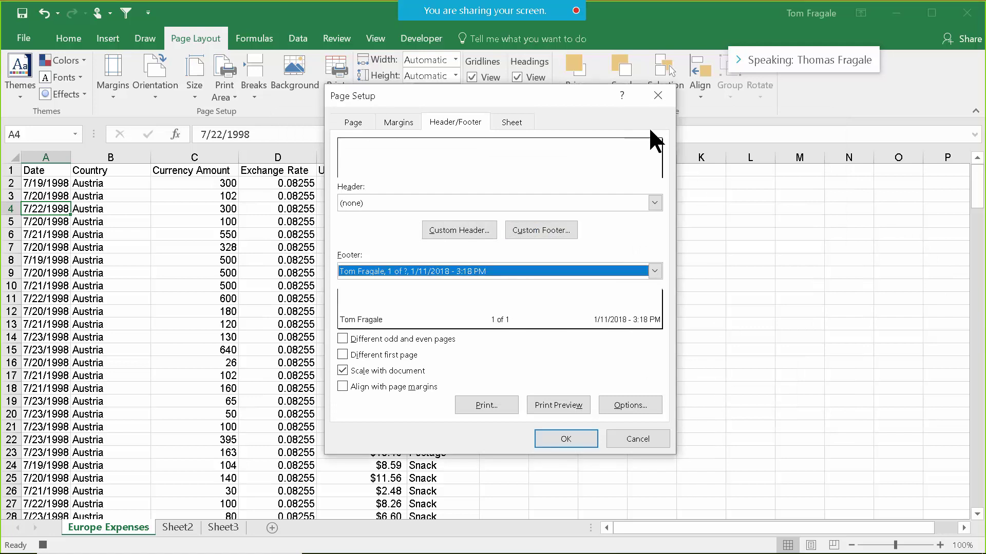
Set the left and right margins to 1 and apply the page settings.
click(352, 123)
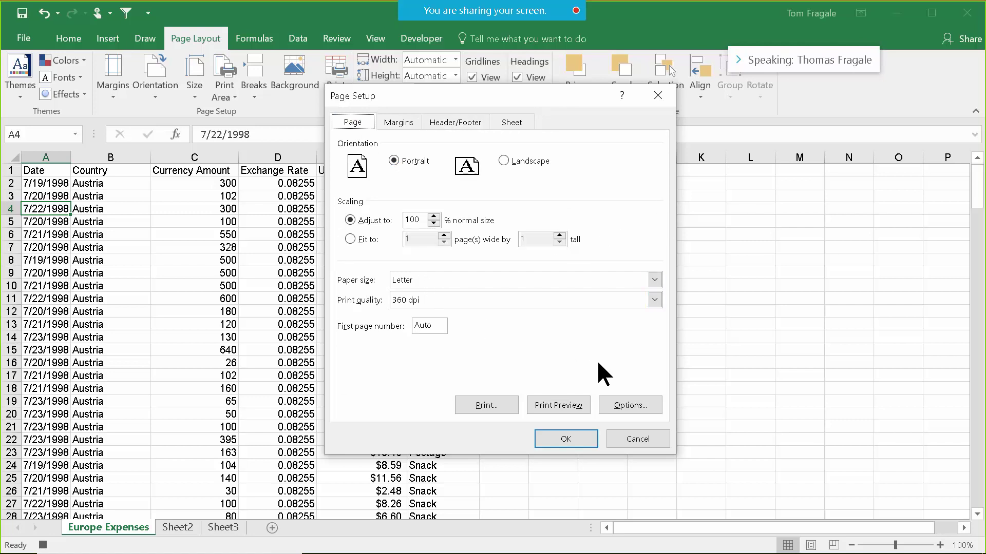
click(398, 122)
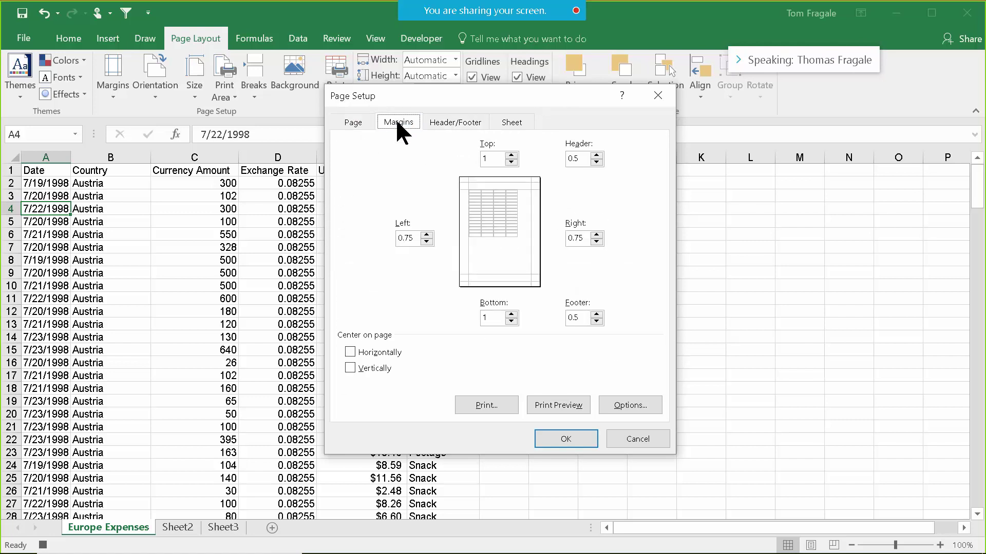
click(420, 238)
click(595, 237)
click(566, 437)
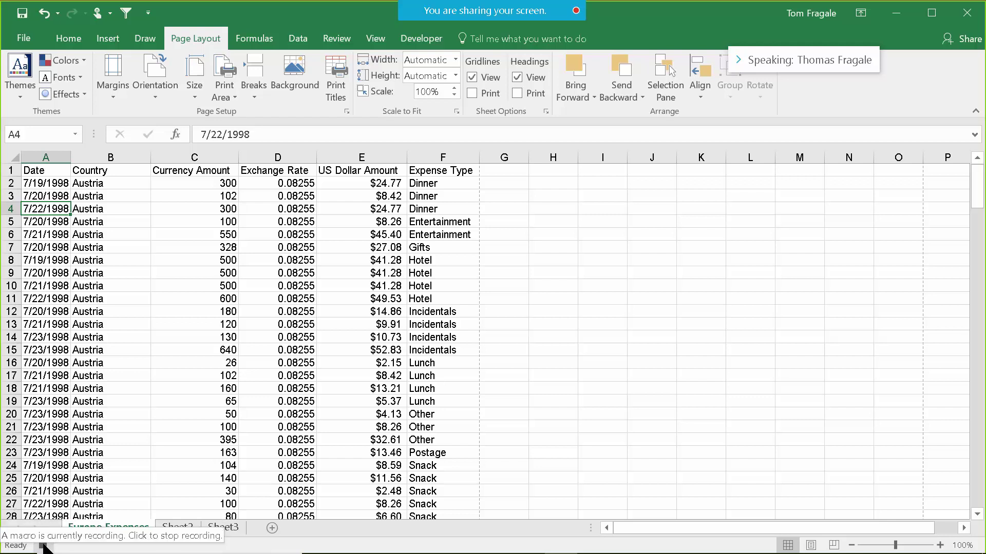
Stop recording, page through the Europe Expenses print preview, and return to cell E14.
click(44, 546)
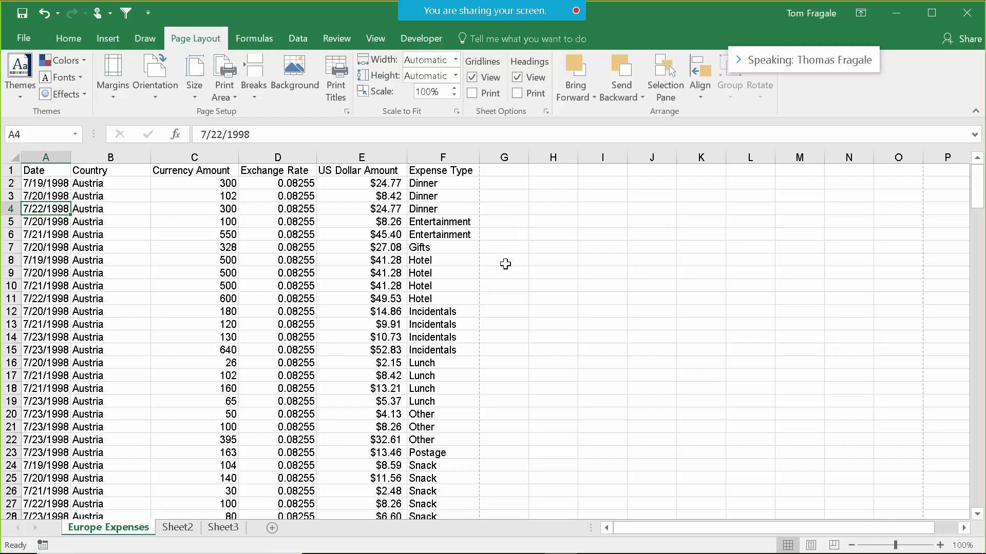
click(31, 43)
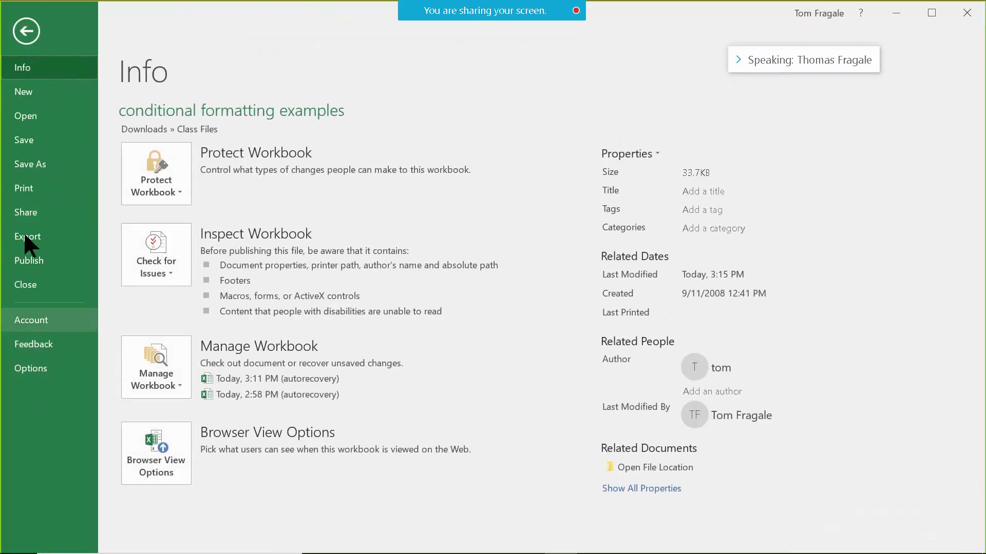
click(28, 190)
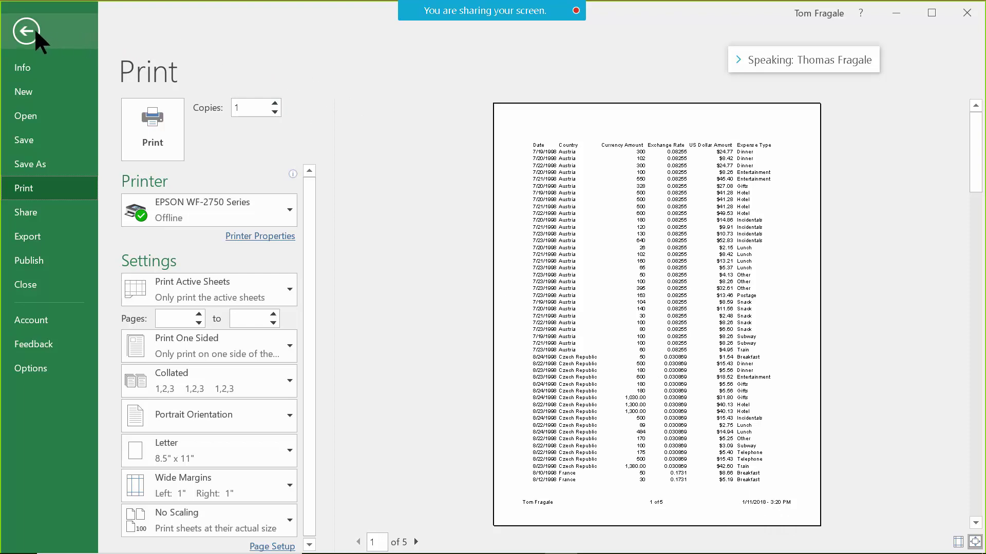
click(415, 542)
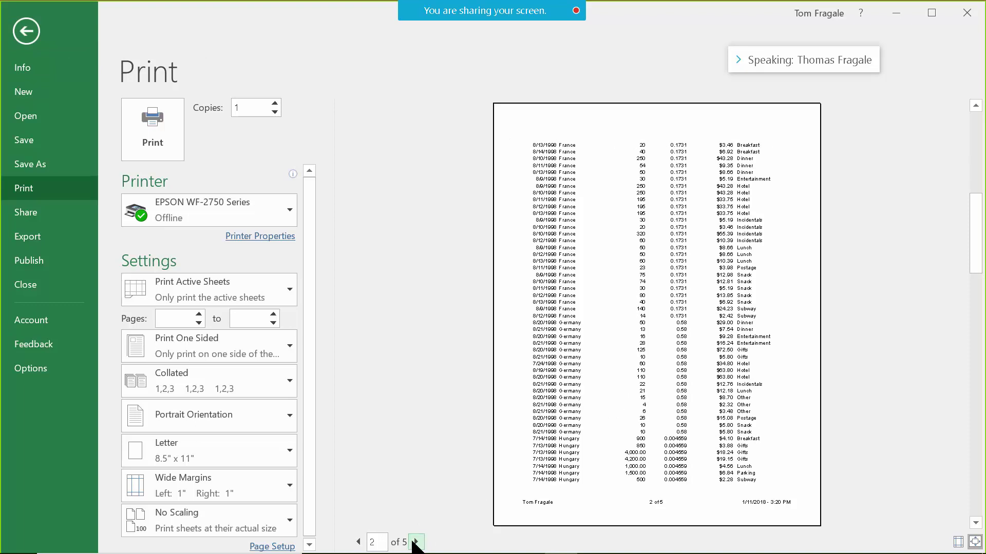
click(416, 542)
click(27, 29)
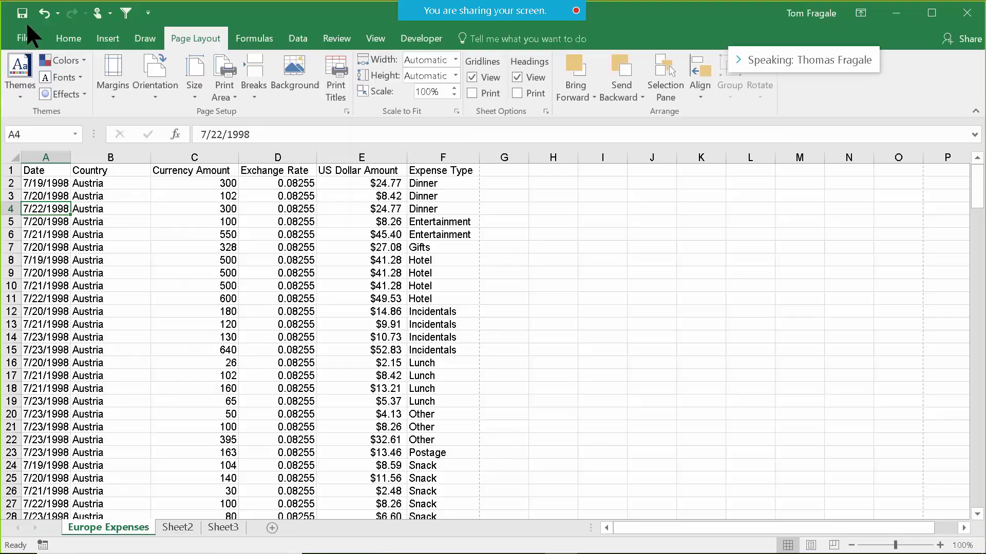
click(334, 337)
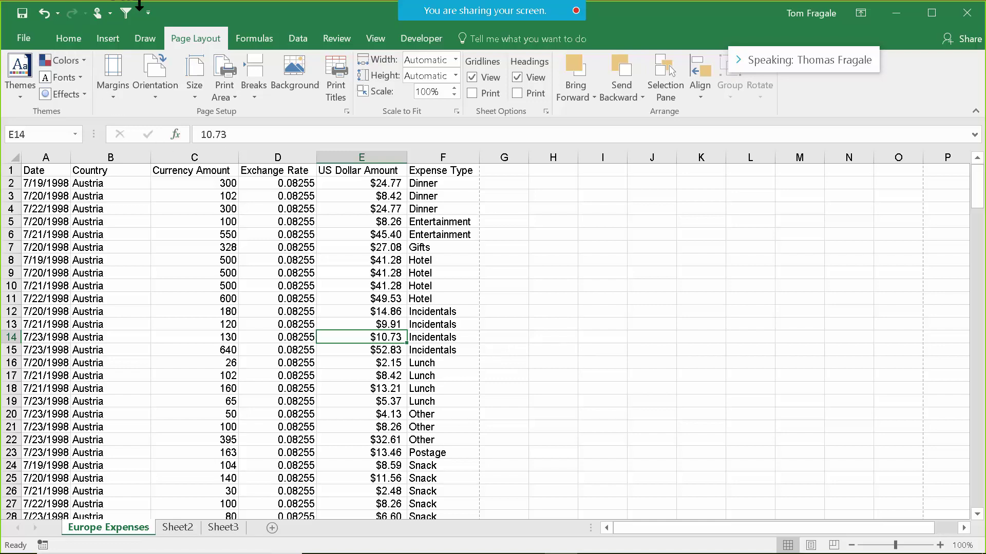
Close conditional formatting examples.xlsm, saving changes, then show the recent workbooks list.
click(26, 38)
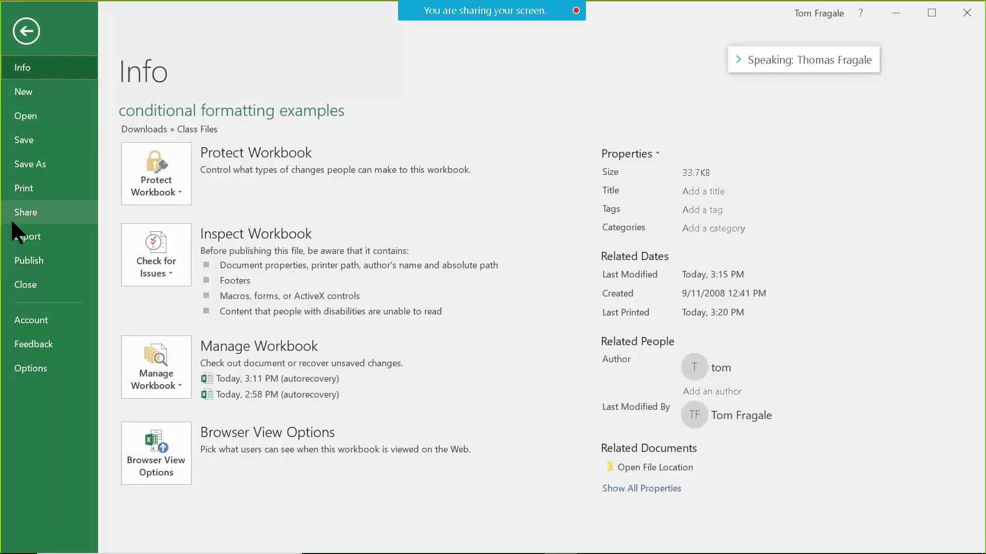
click(34, 287)
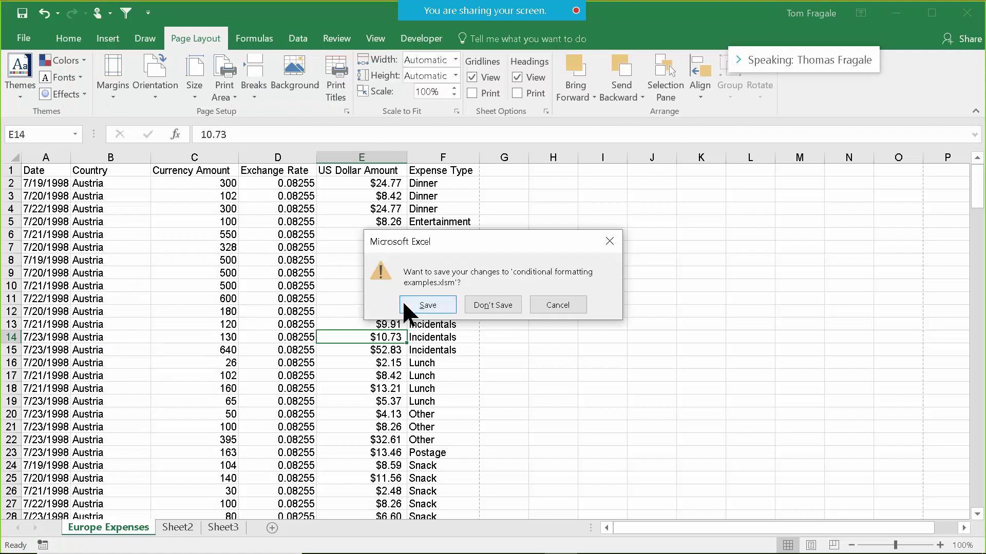
click(403, 303)
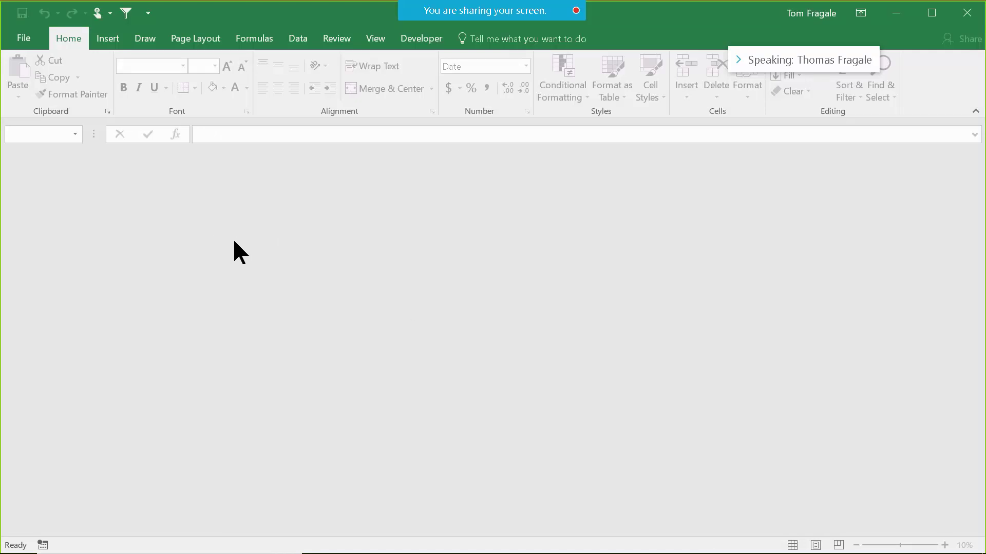
click(25, 38)
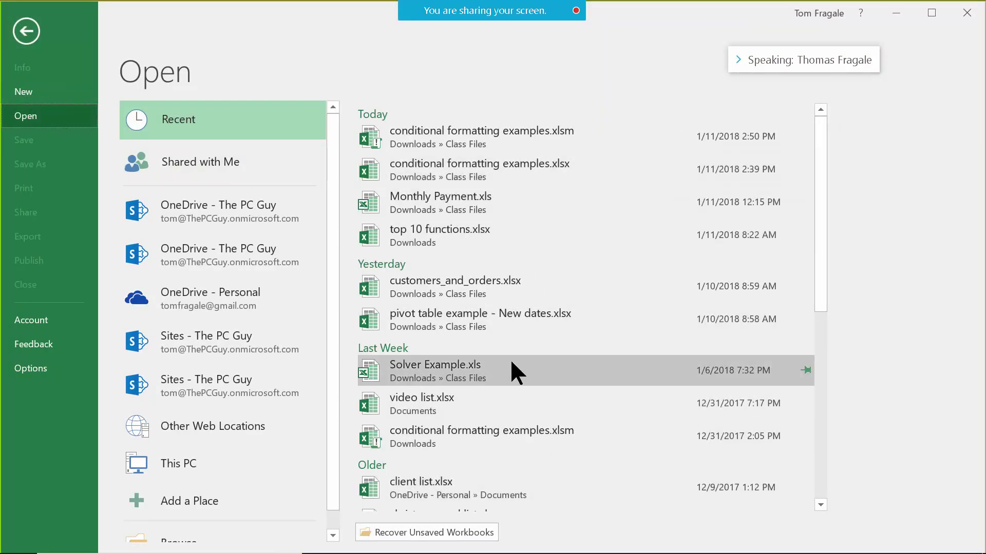
Open pivot table example - New dates.xlsx, select cells E6, D8 and E8, then open File.
click(478, 316)
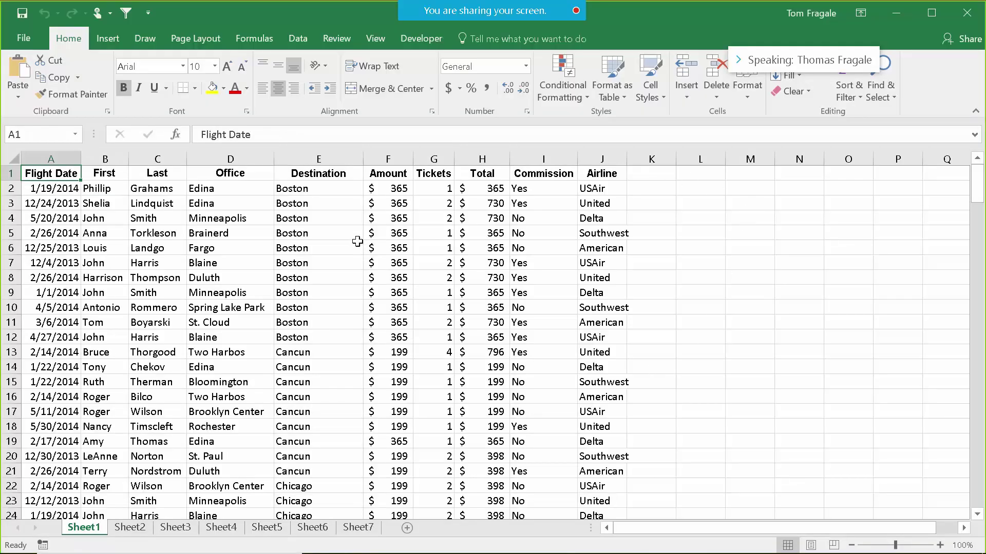
click(354, 247)
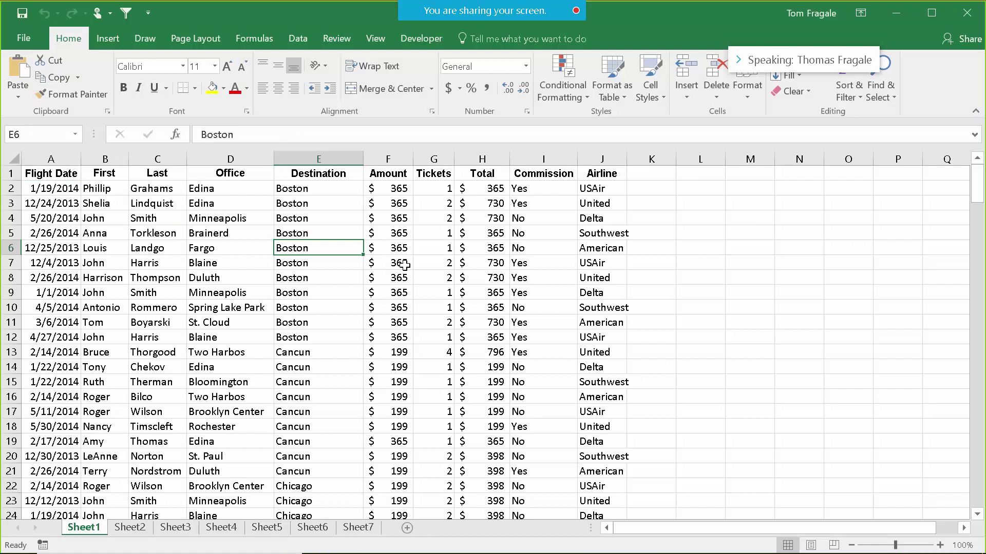
click(262, 276)
click(360, 277)
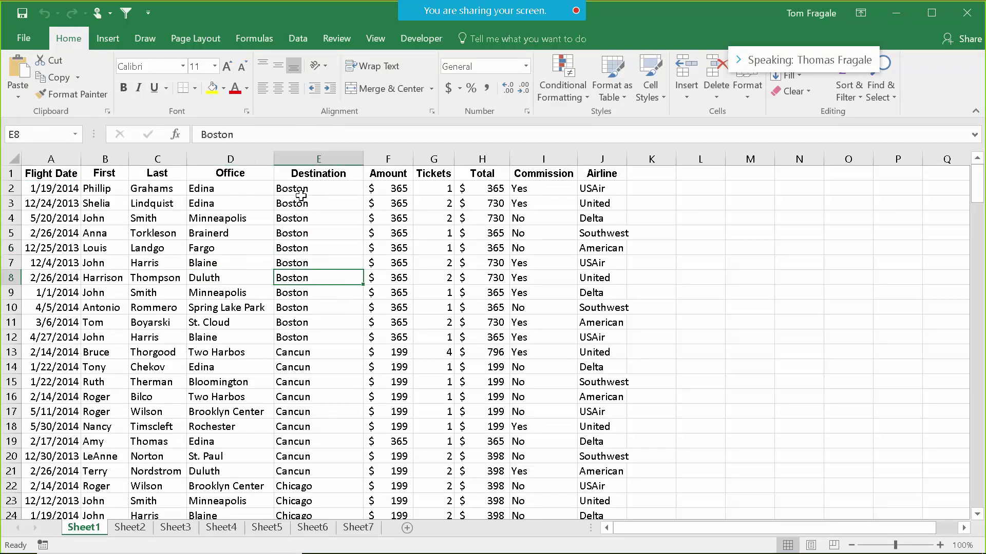
click(37, 49)
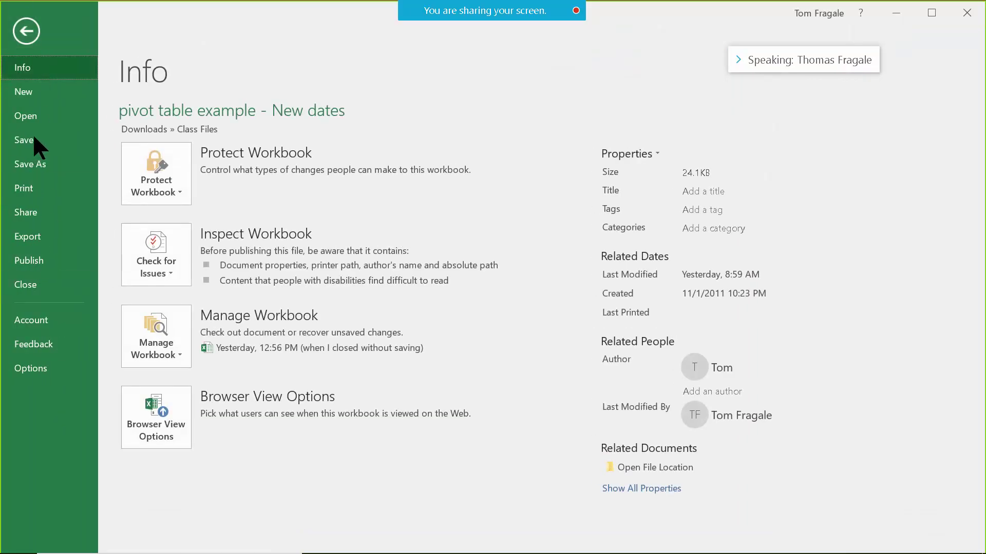
Preview the 10-page flight data printout, then return to Sheet1 and select E11.
click(35, 185)
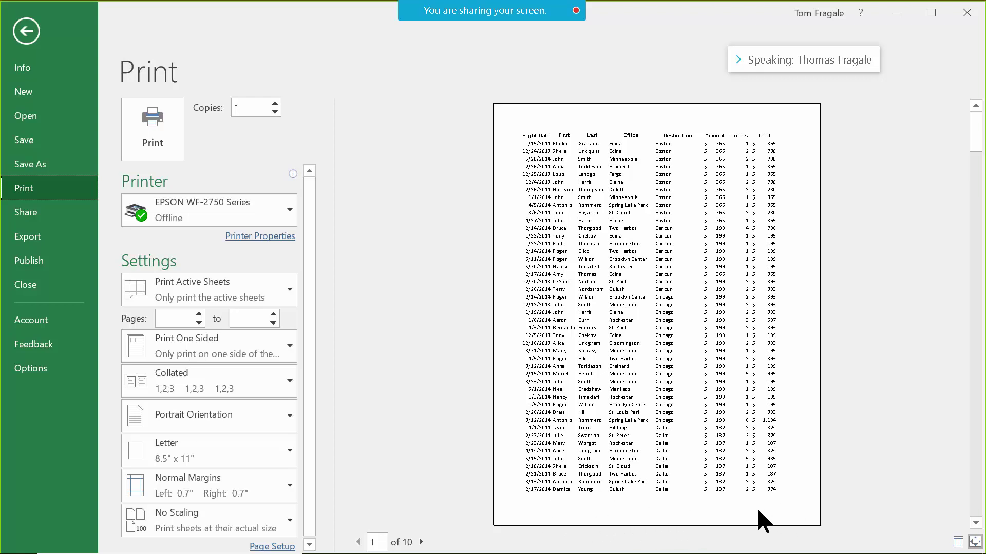
click(30, 31)
click(289, 319)
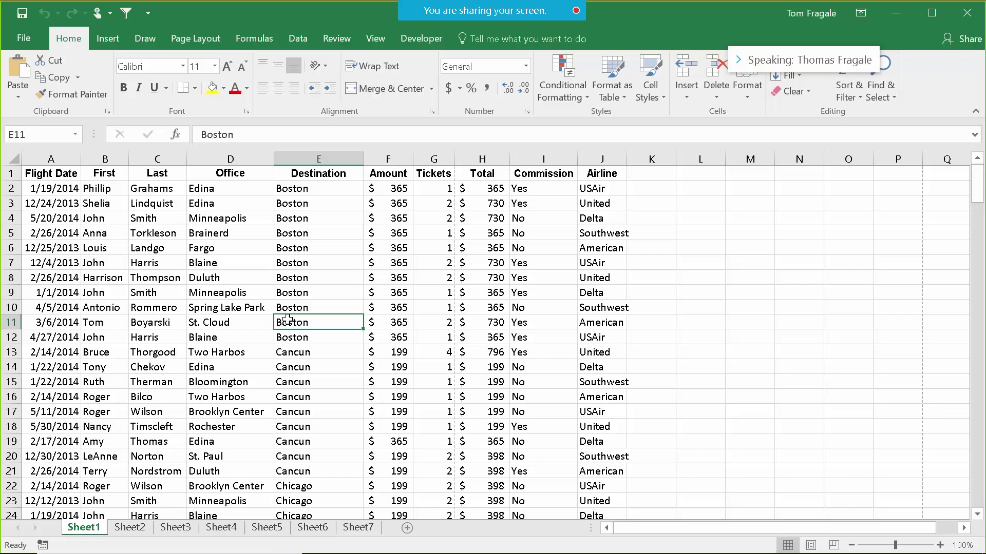
Check page 2 of the print preview for the new footer and 1" margins, then reopen File.
click(32, 41)
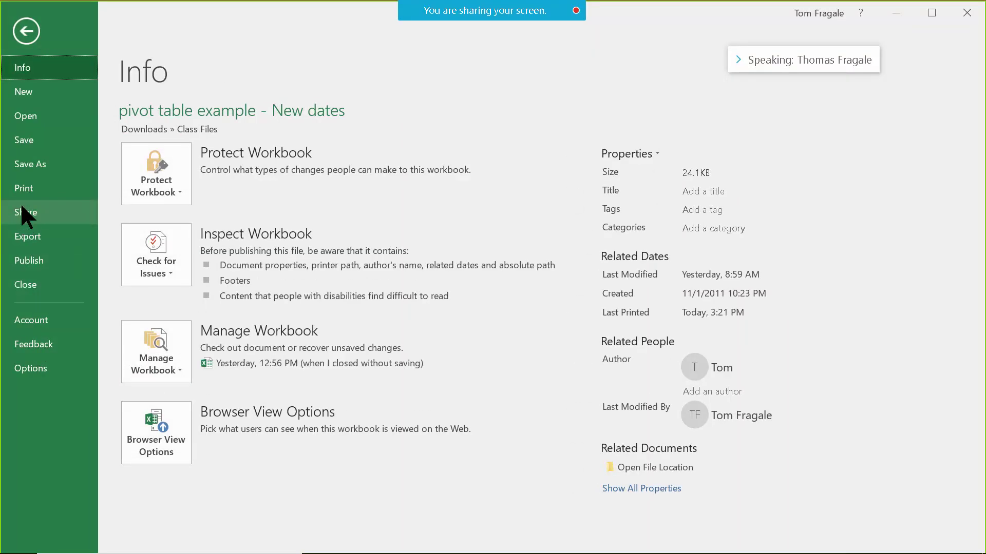
click(25, 188)
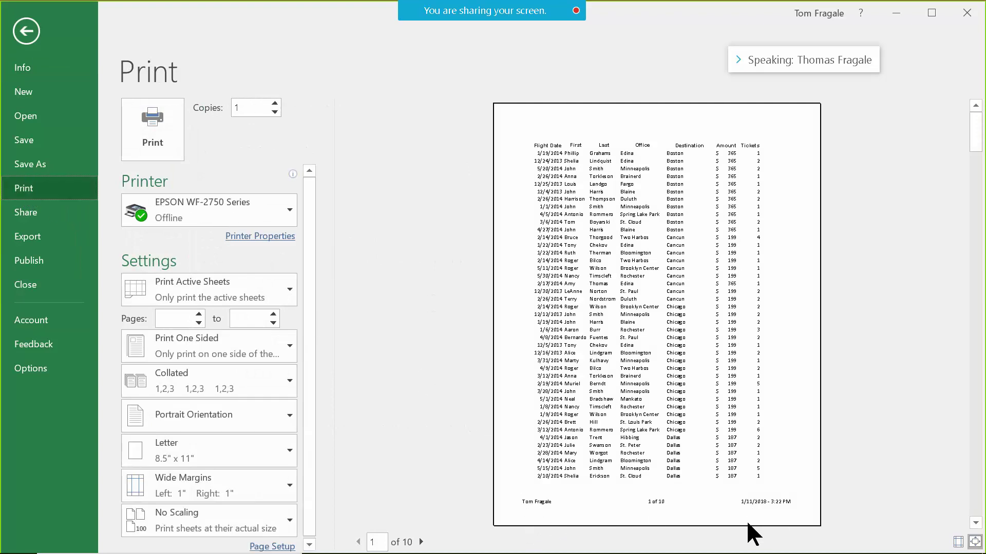
click(421, 542)
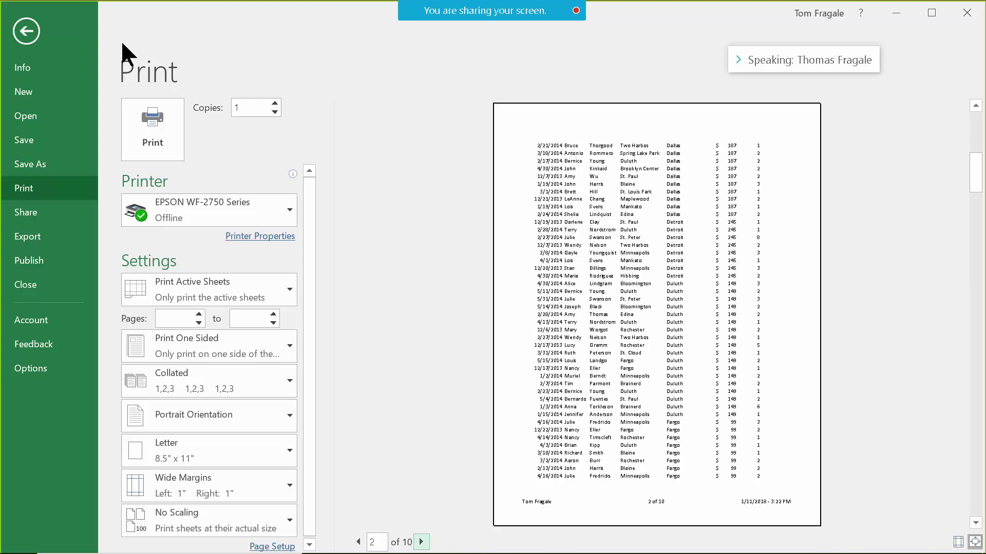
click(36, 33)
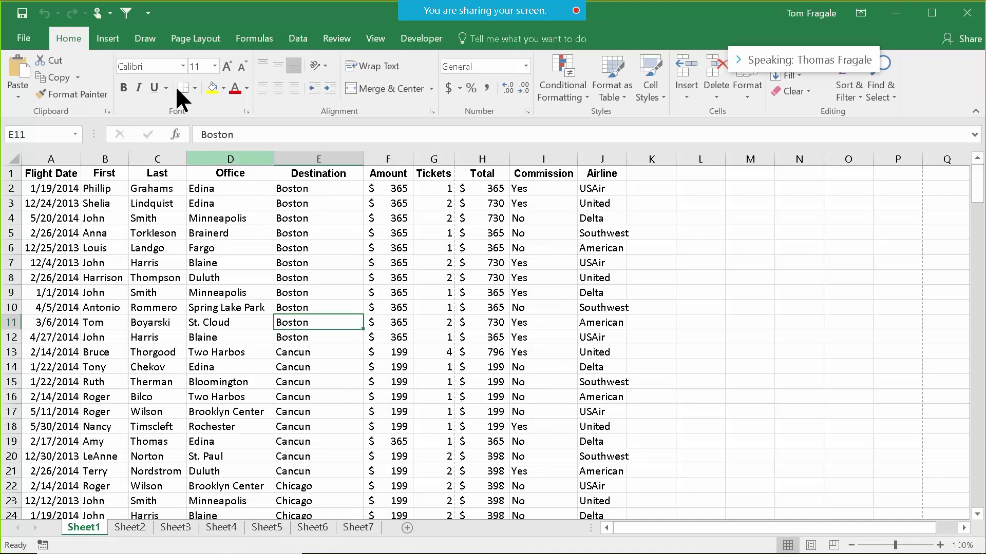
click(26, 37)
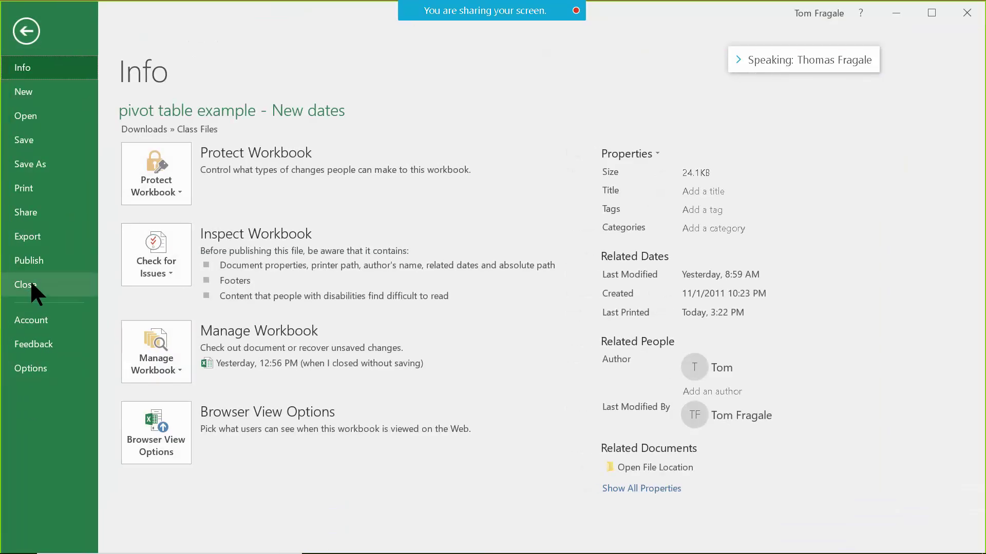
Close pivot table example - New dates with saving and back out to the empty window.
click(32, 285)
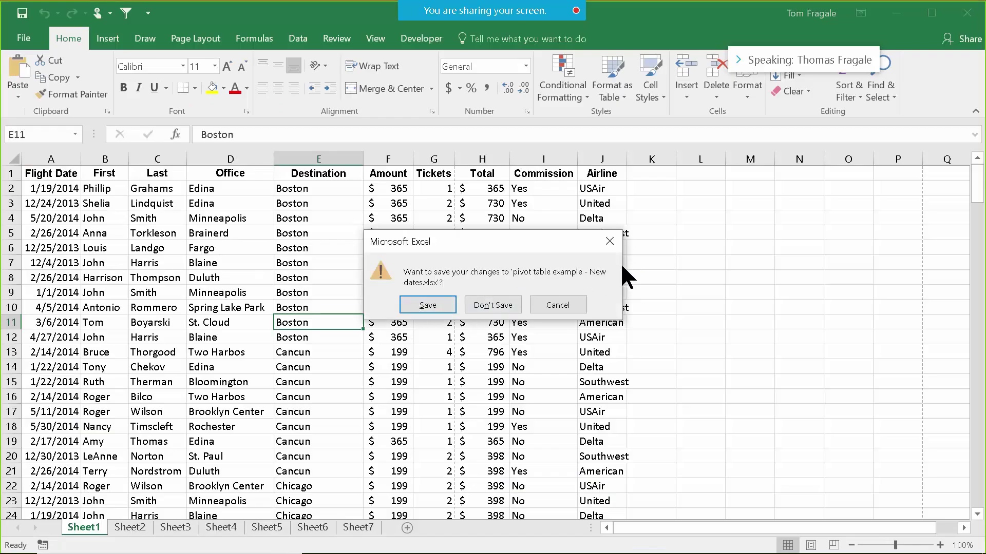
click(428, 305)
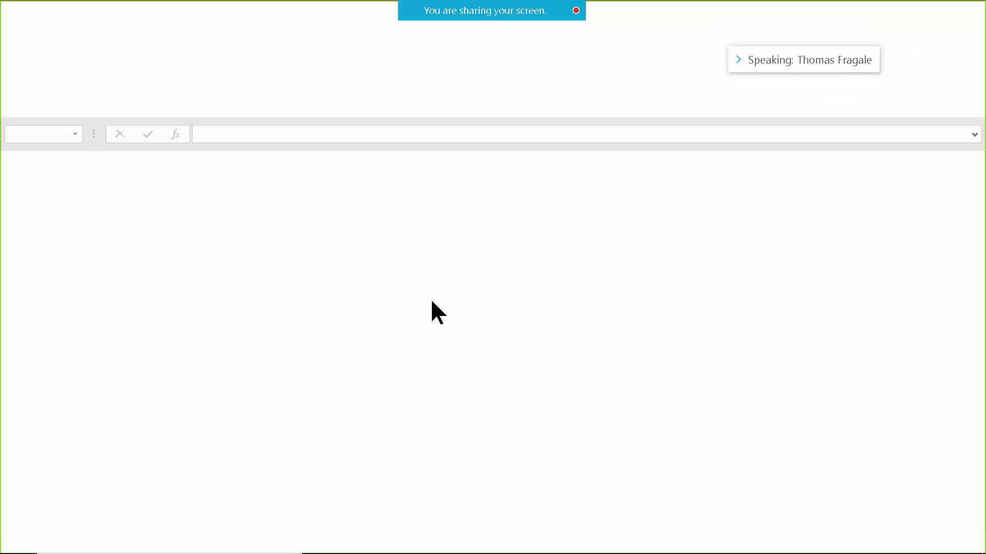
click(36, 38)
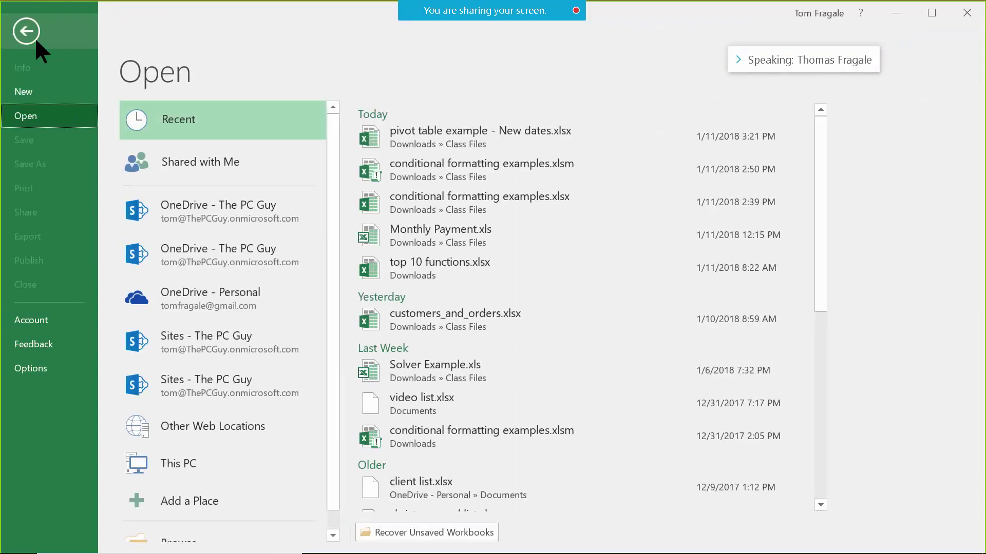
click(31, 35)
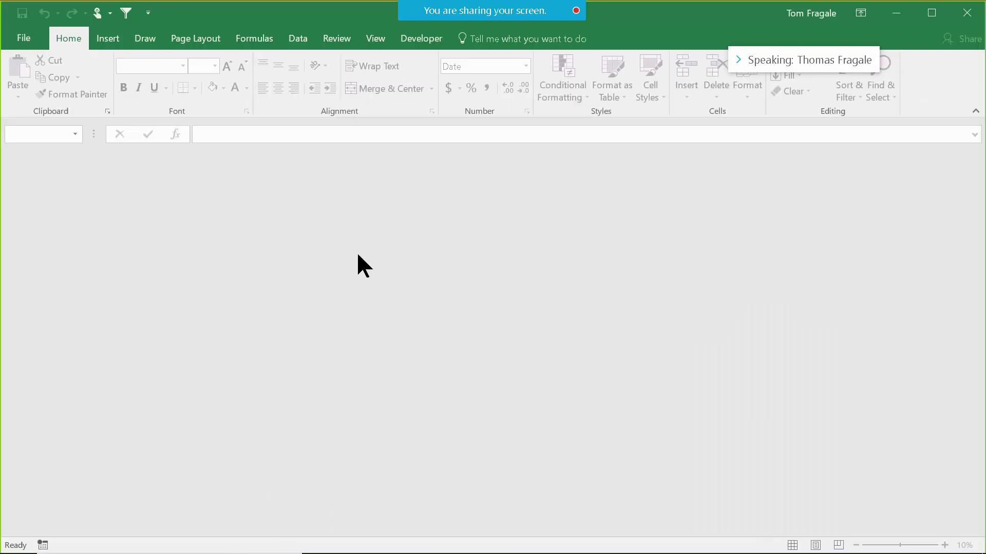
Browse to the Class Files folder and open Subtotal examples.xlsx.
click(23, 39)
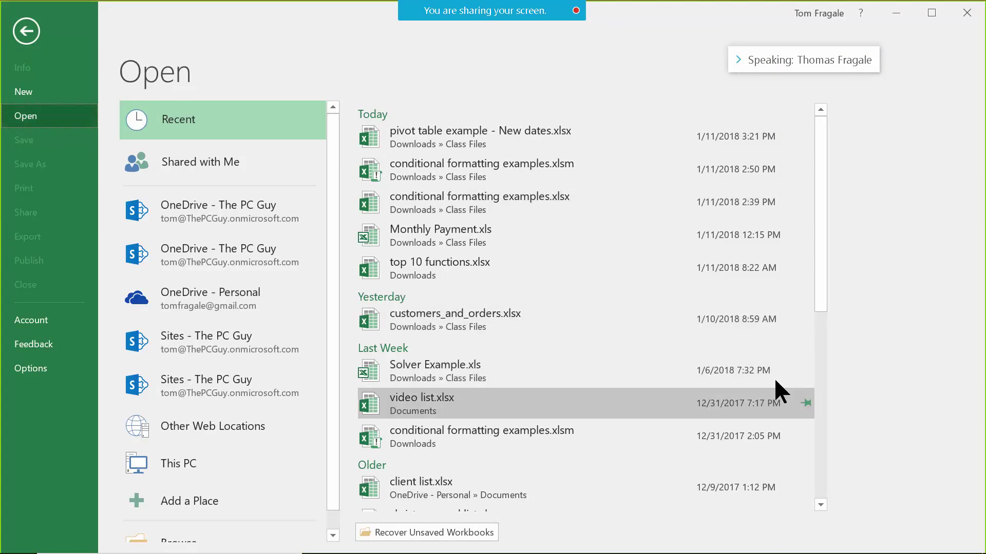
scroll(820, 320, down, 1)
drag(825, 329, 831, 464)
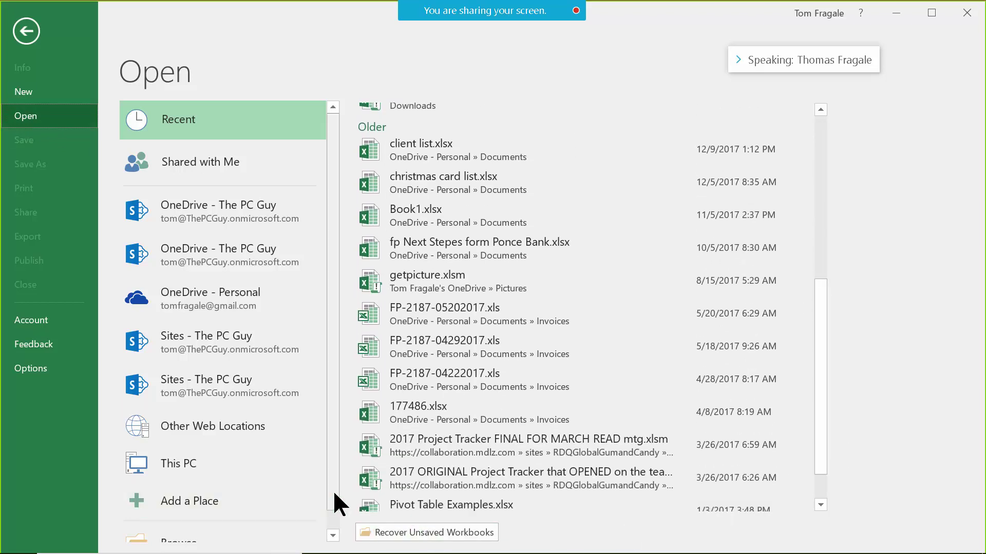
click(333, 536)
click(188, 532)
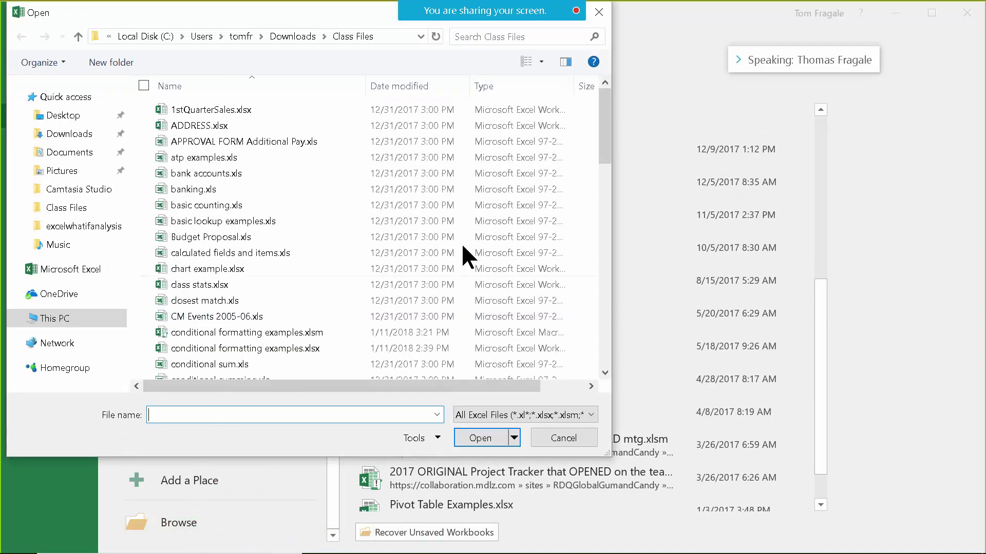
drag(604, 149, 588, 346)
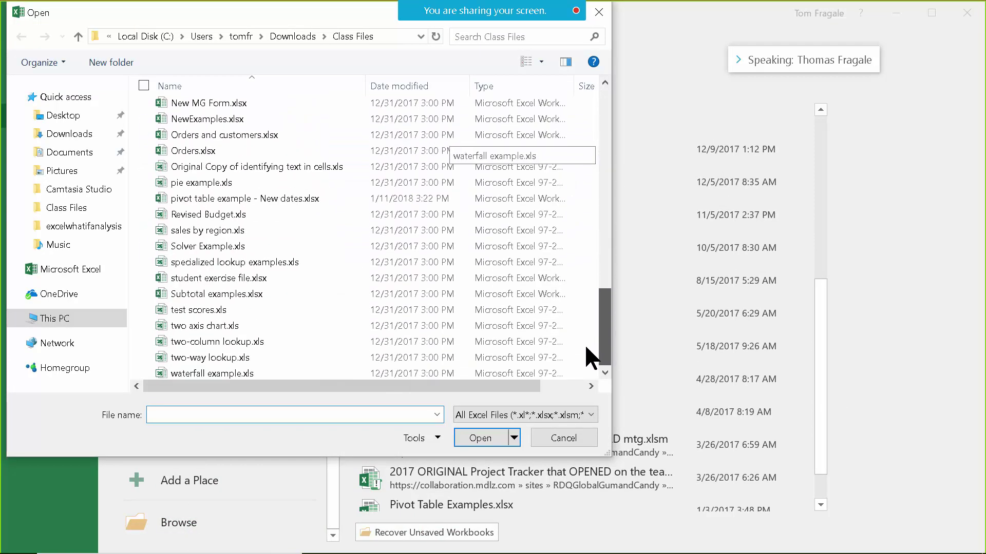
click(216, 291)
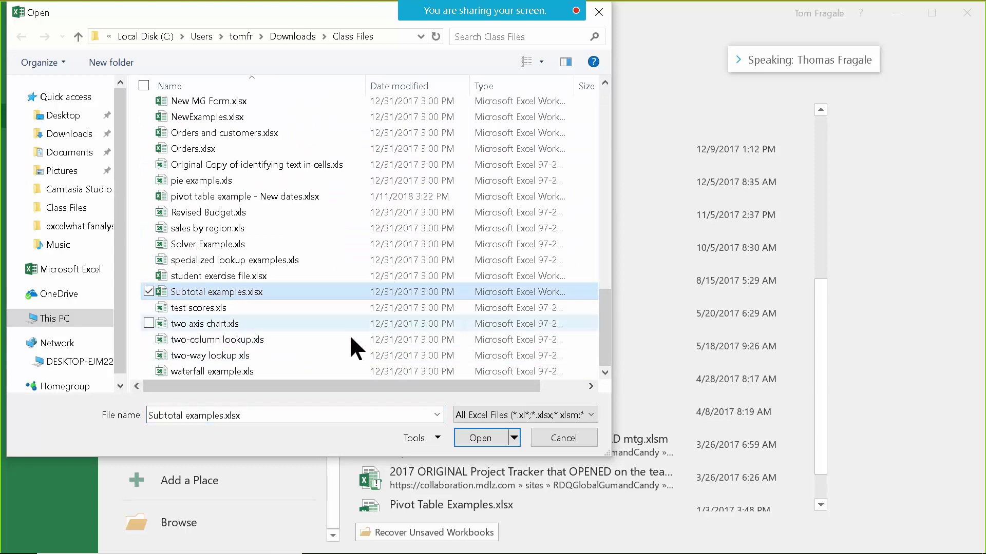
click(488, 438)
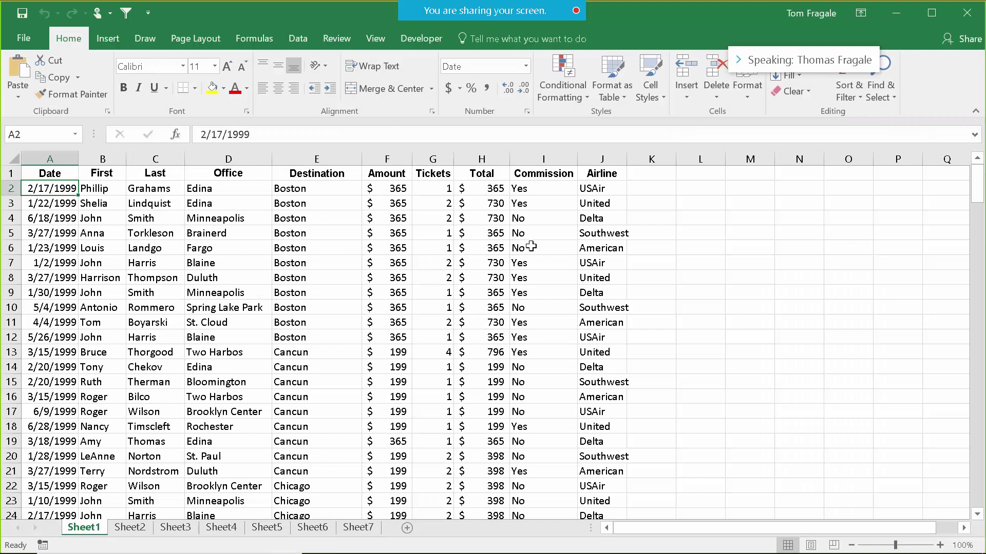
click(20, 41)
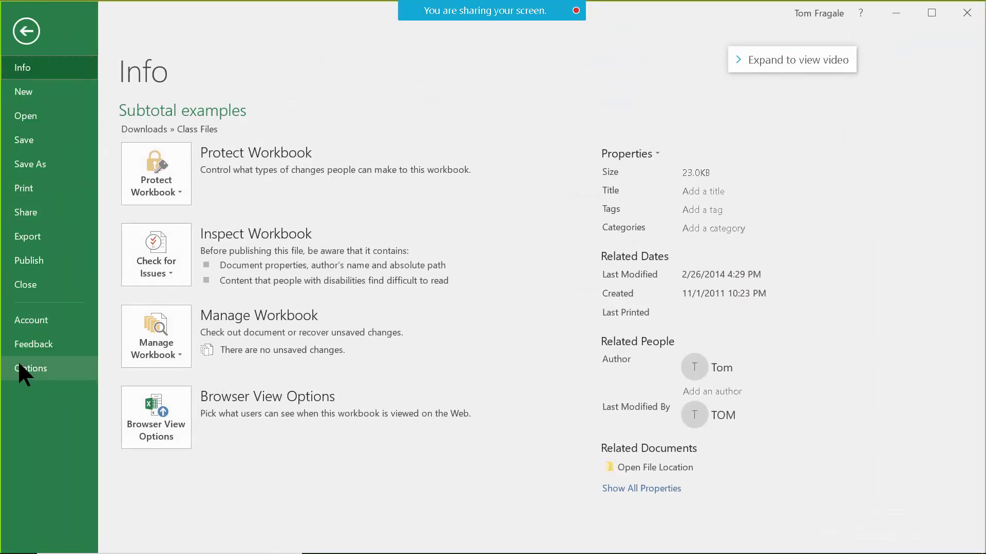
click(23, 190)
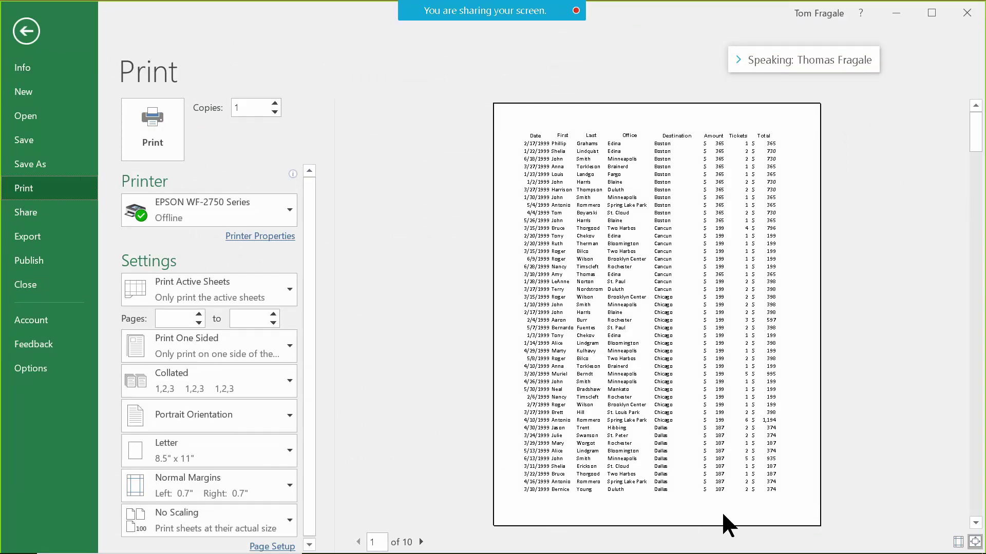
click(27, 30)
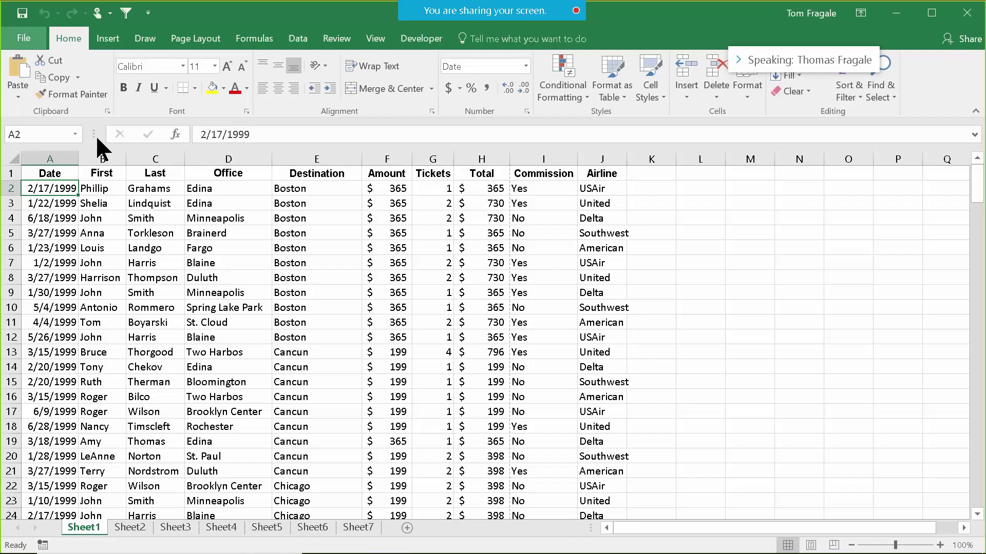
click(27, 38)
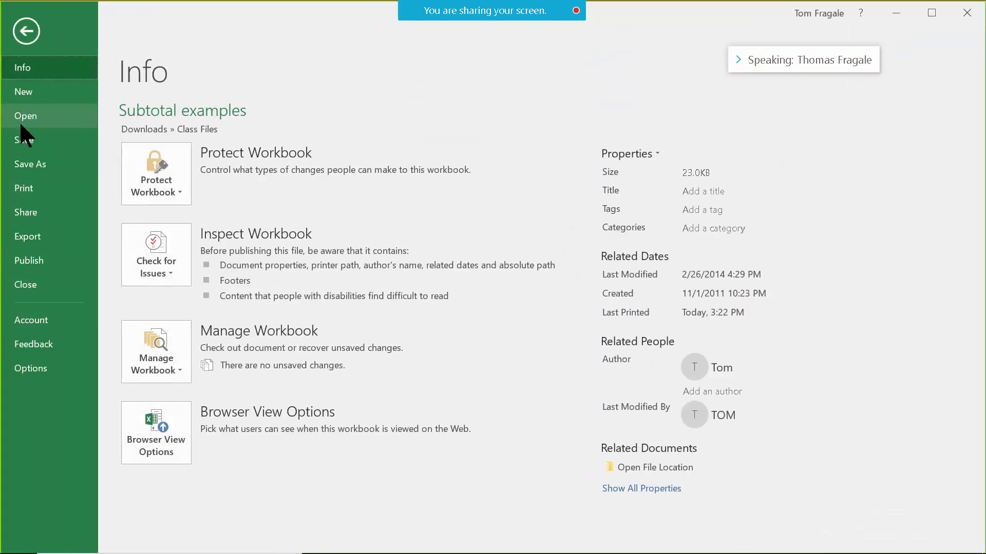
click(26, 188)
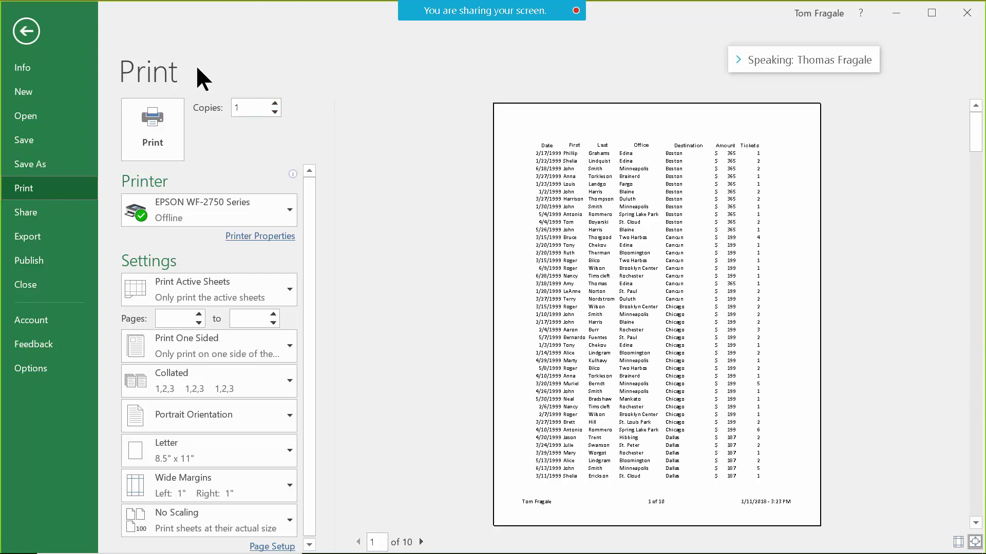
click(33, 29)
click(497, 338)
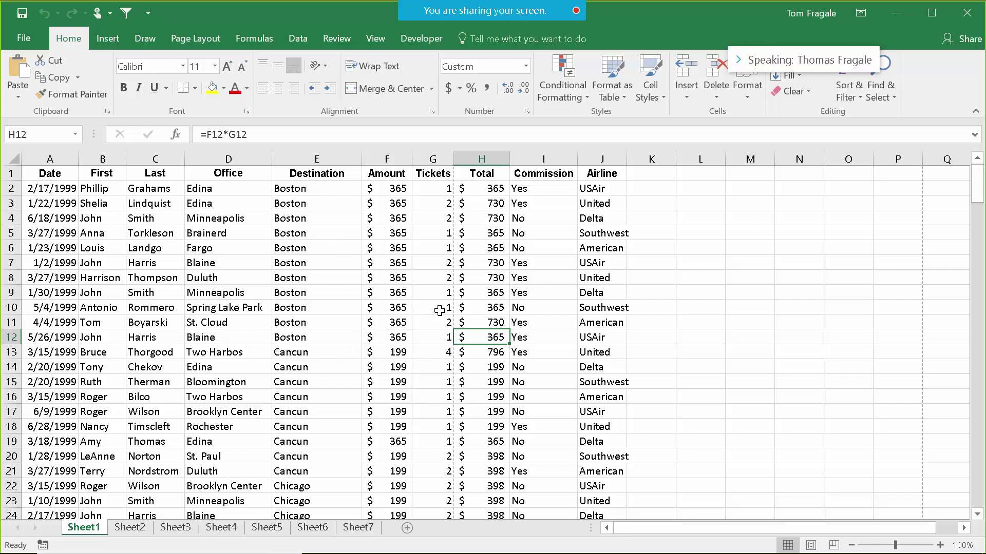
click(435, 310)
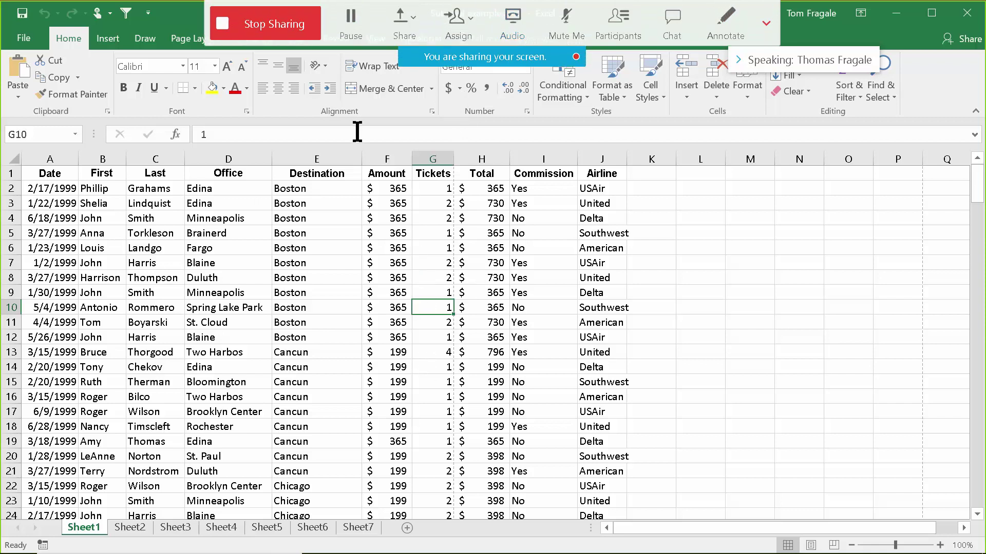
Attempt to edit PERSONAL.XLSB!pagesetup, dismiss the hidden-workbook error, and cancel the Macro dialog.
click(415, 37)
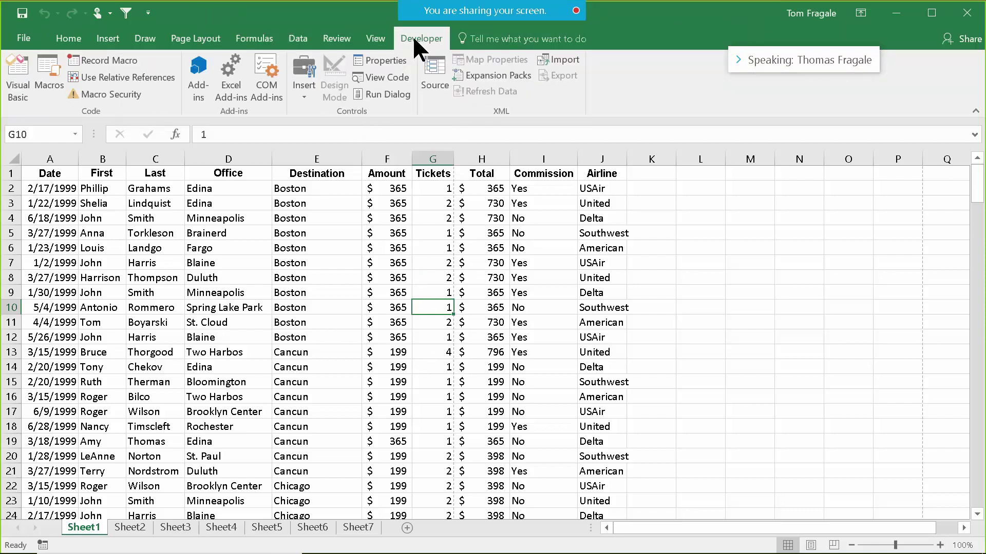
click(49, 75)
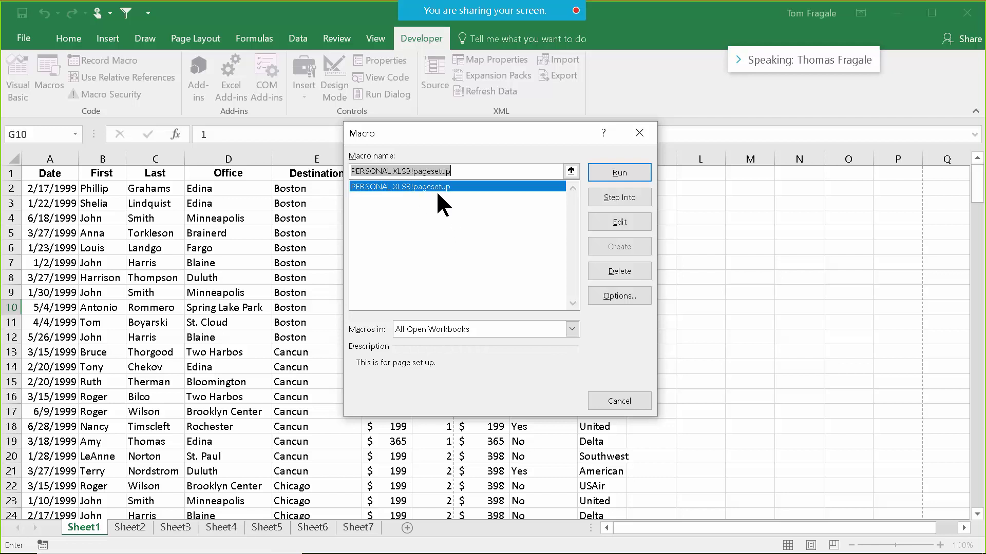
click(627, 219)
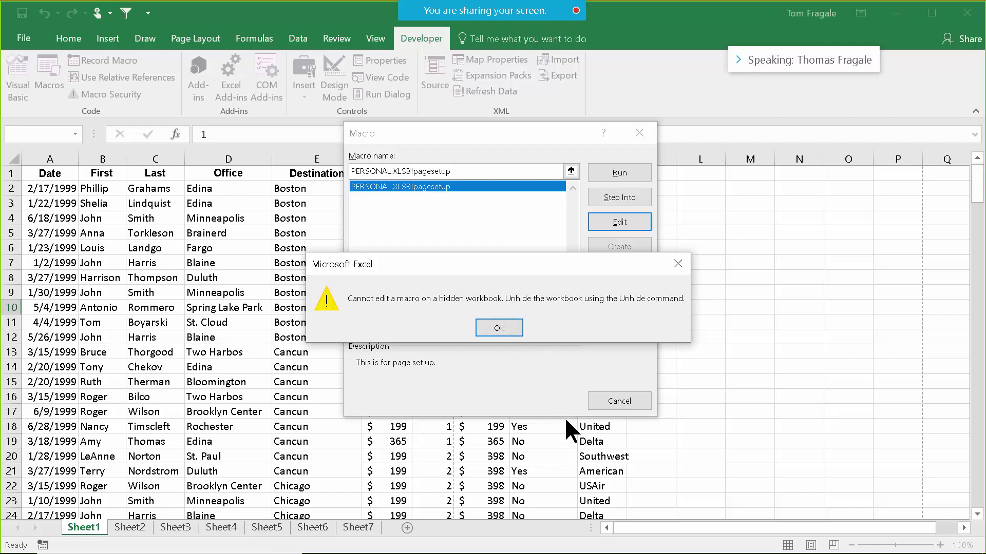
click(511, 329)
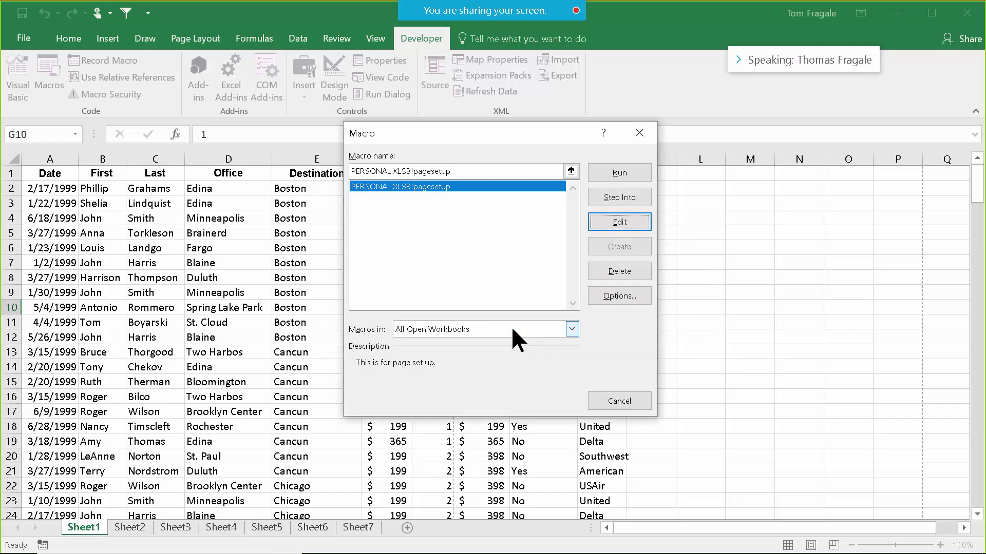
click(619, 401)
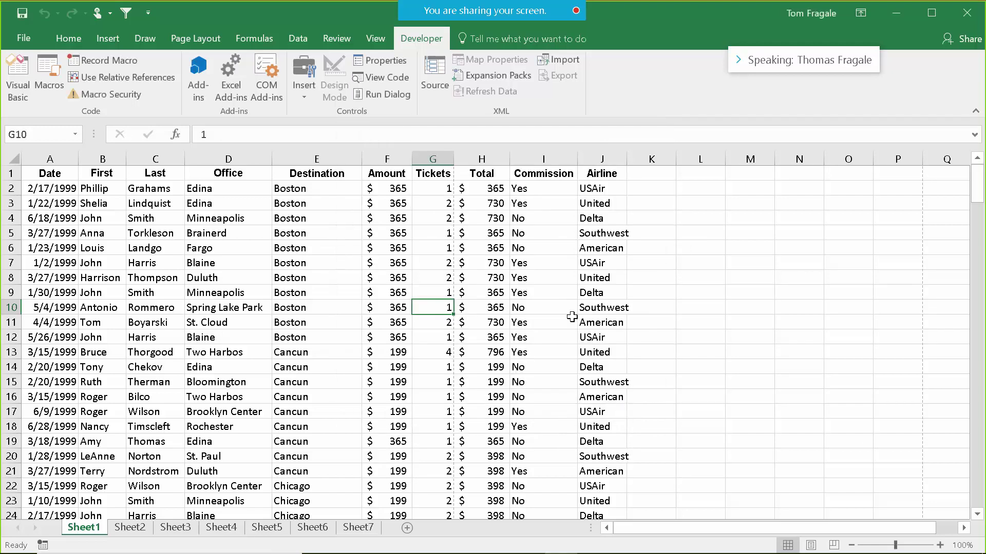
Unhide PERSONAL.XLSB using the View tab's Unhide list.
click(478, 259)
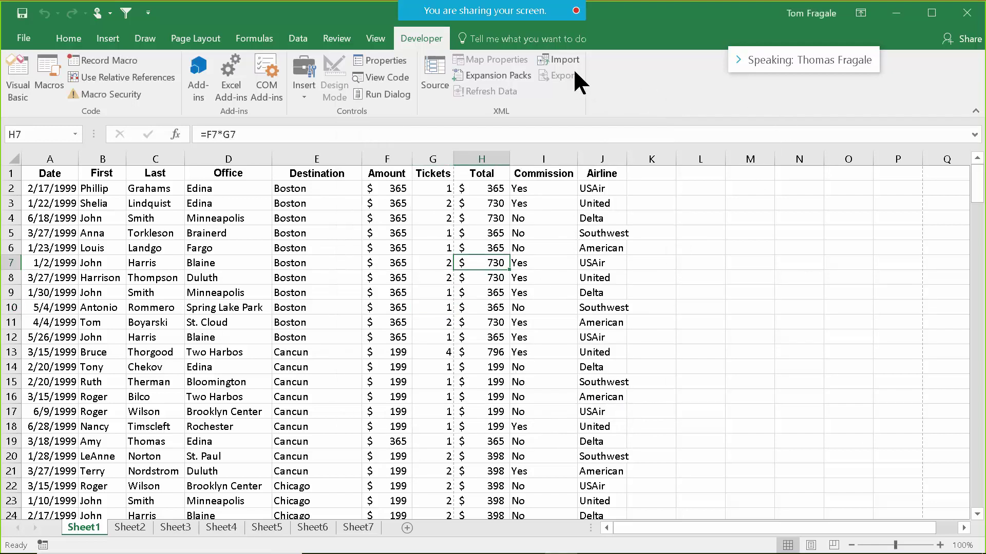
click(373, 38)
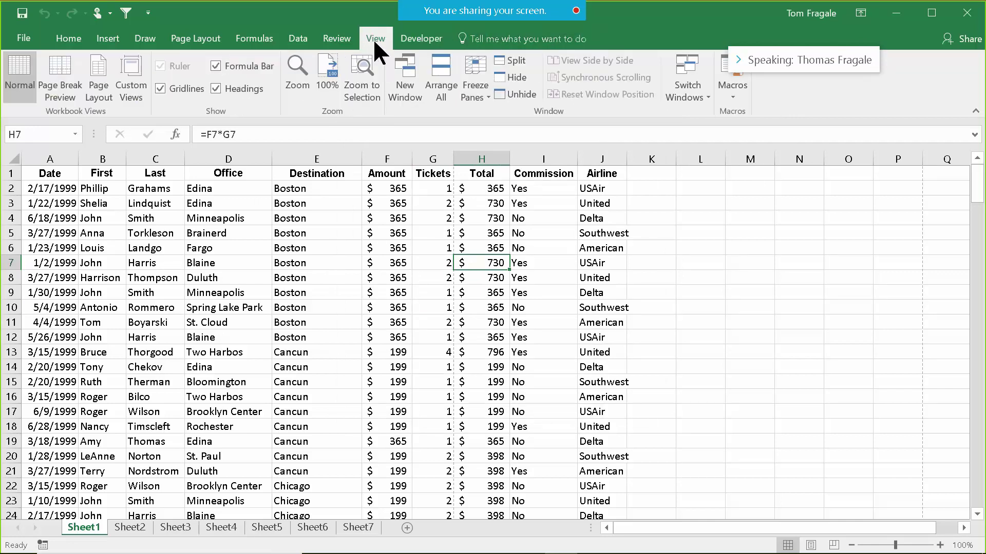
click(518, 94)
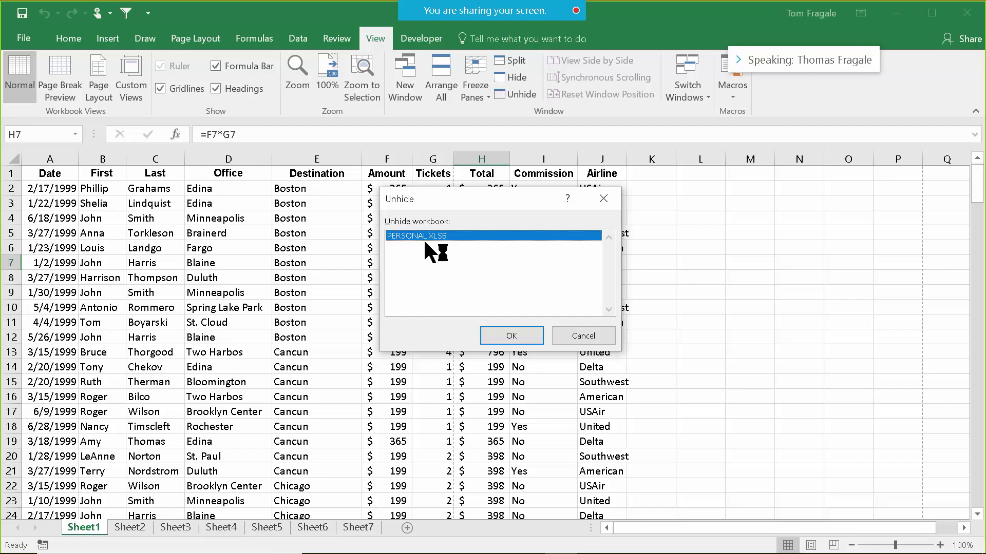
click(522, 335)
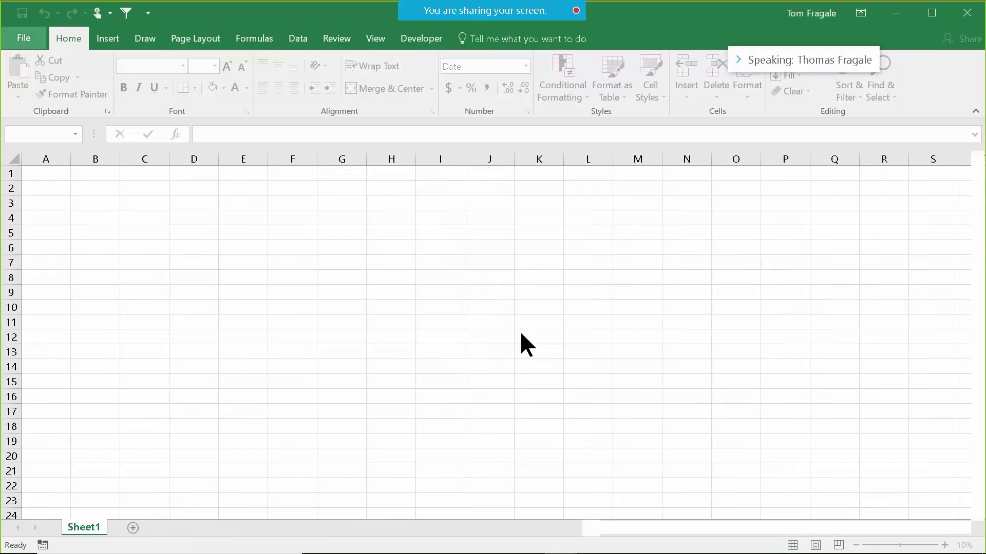
Show the Developer Macro dialog, now listing the pagesetup macro from PERSONAL.XLSB.
mouse_move(436, 15)
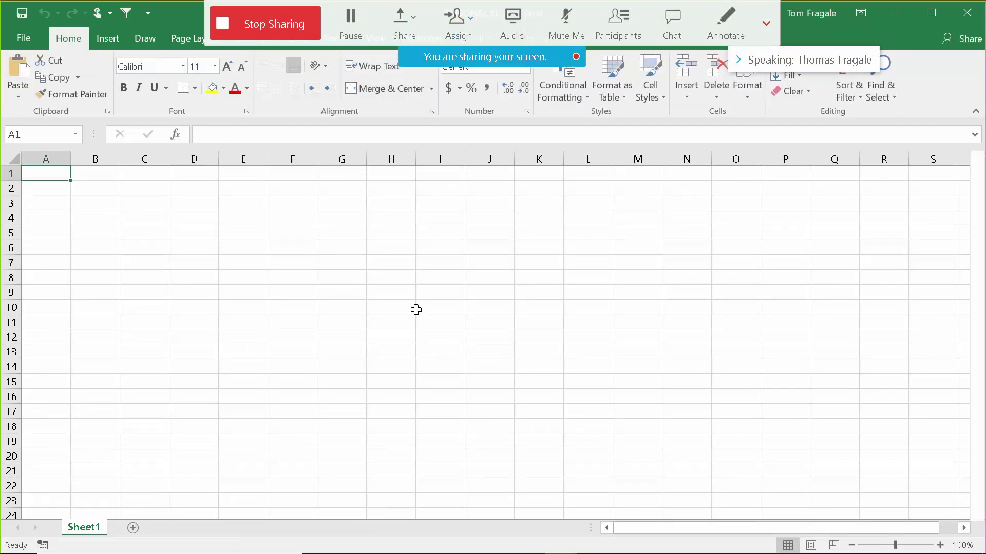
click(411, 293)
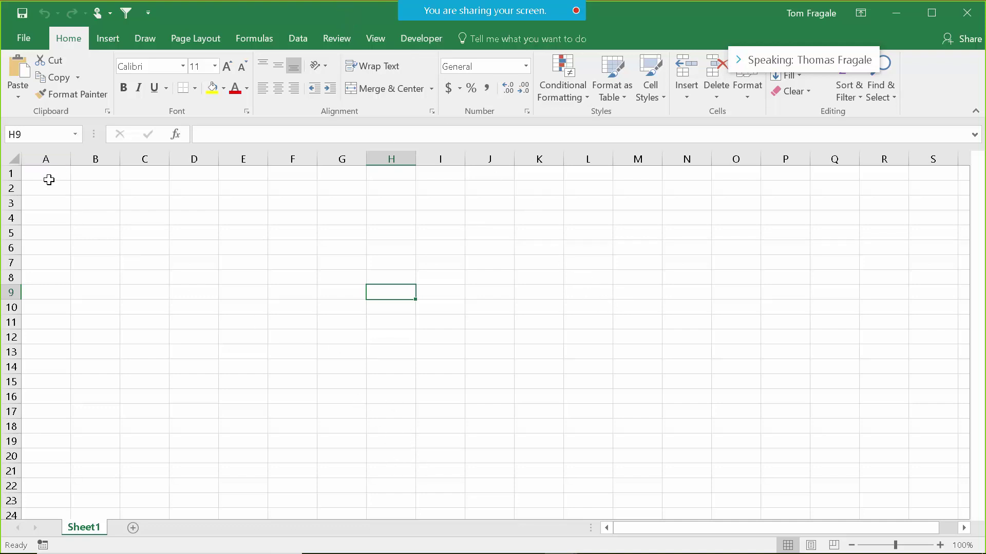
click(48, 178)
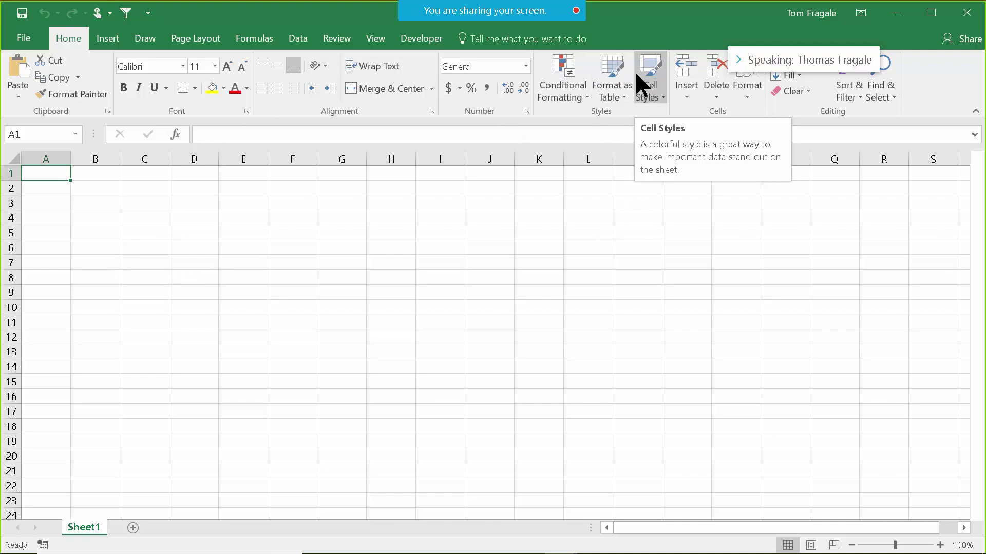
click(416, 41)
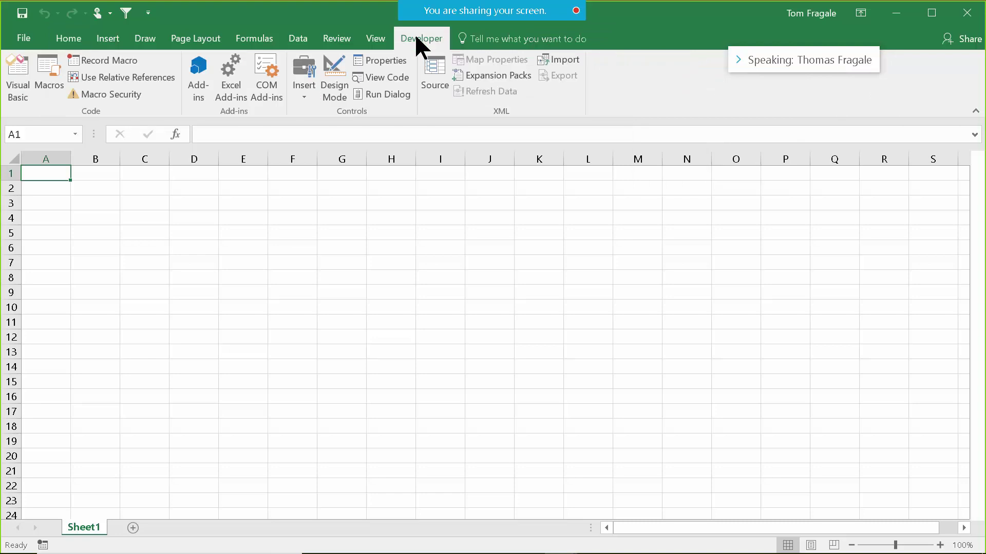
click(47, 79)
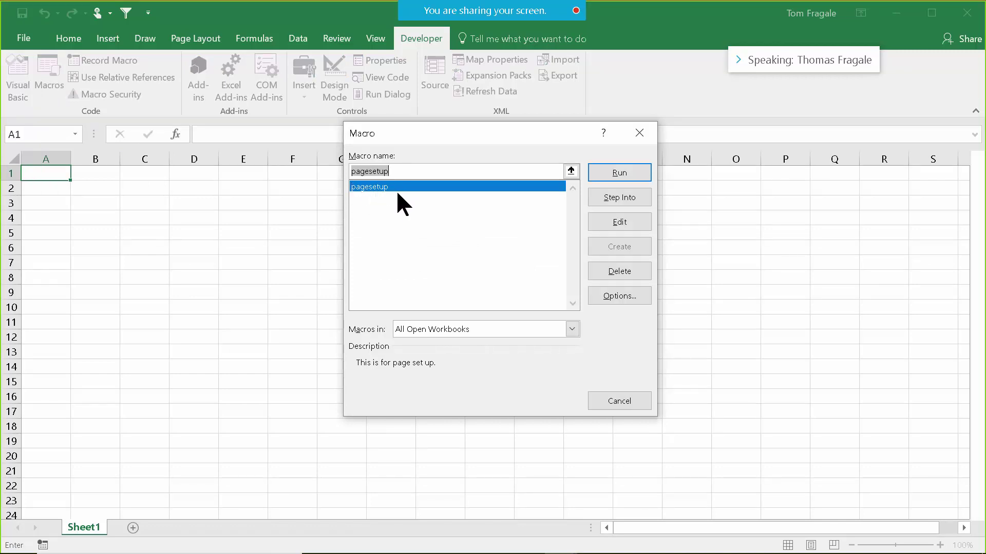
Edit pagesetup to show PERSONAL.XLSB's Module1 code in the Visual Basic editor.
click(627, 220)
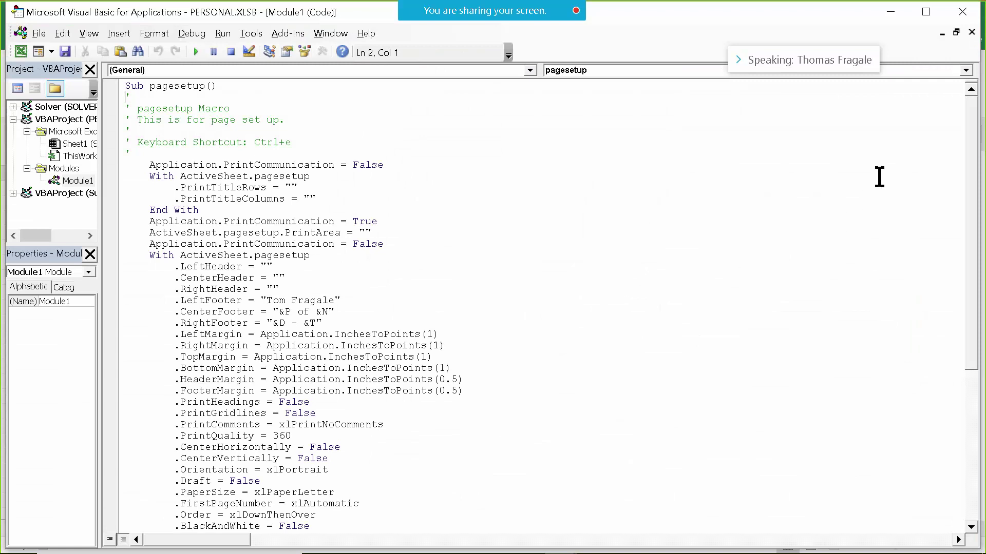
drag(970, 121, 962, 356)
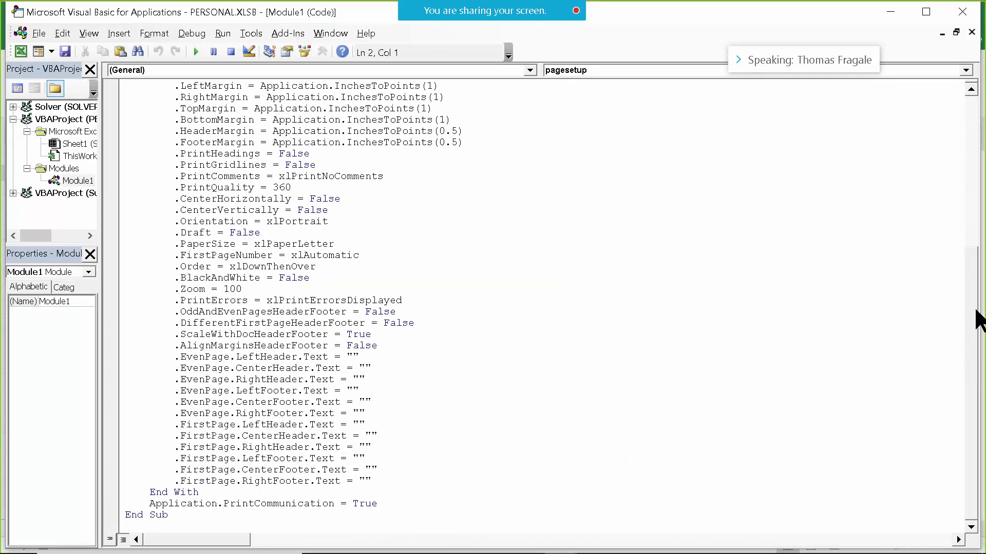
drag(975, 311, 963, 73)
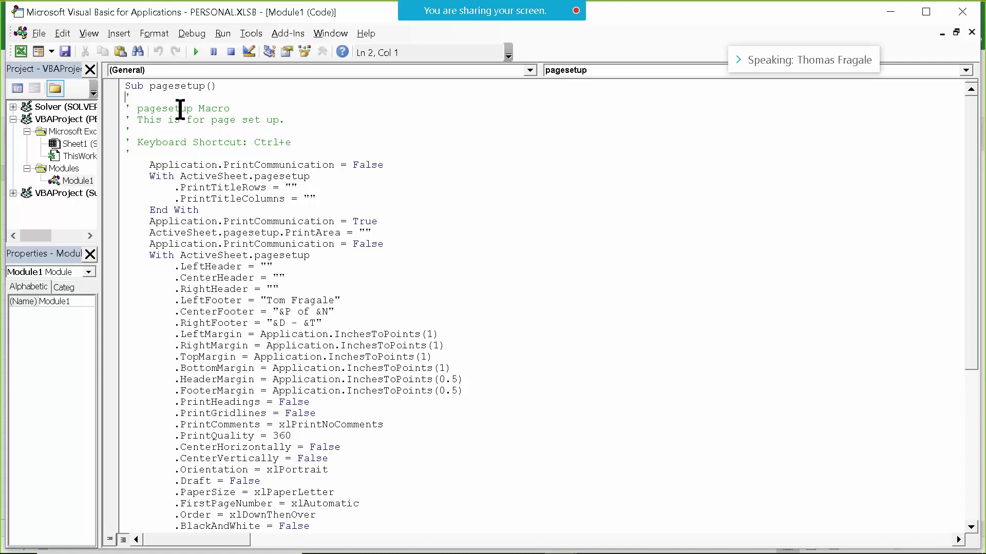
drag(135, 120, 297, 123)
click(341, 126)
scroll(963, 168, down, 2)
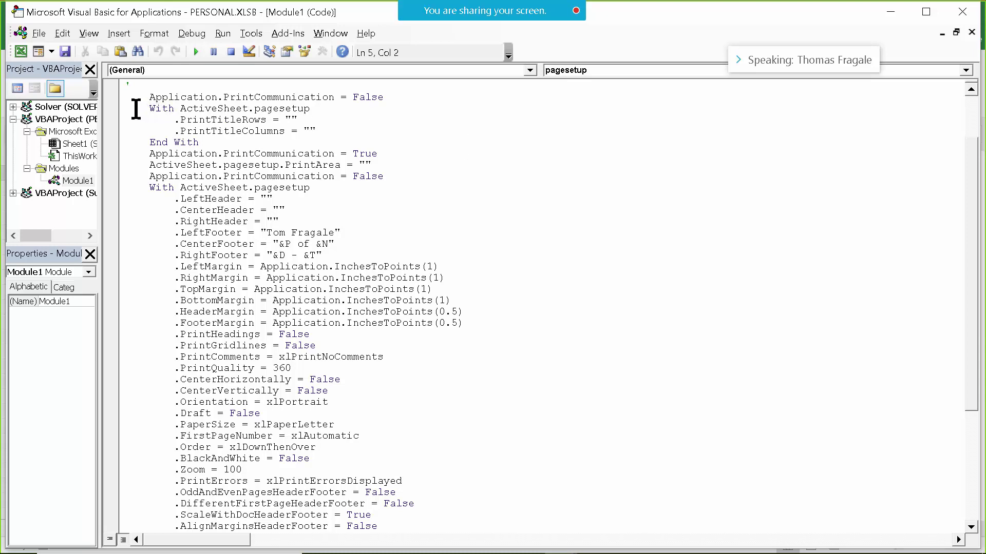
drag(143, 107, 197, 129)
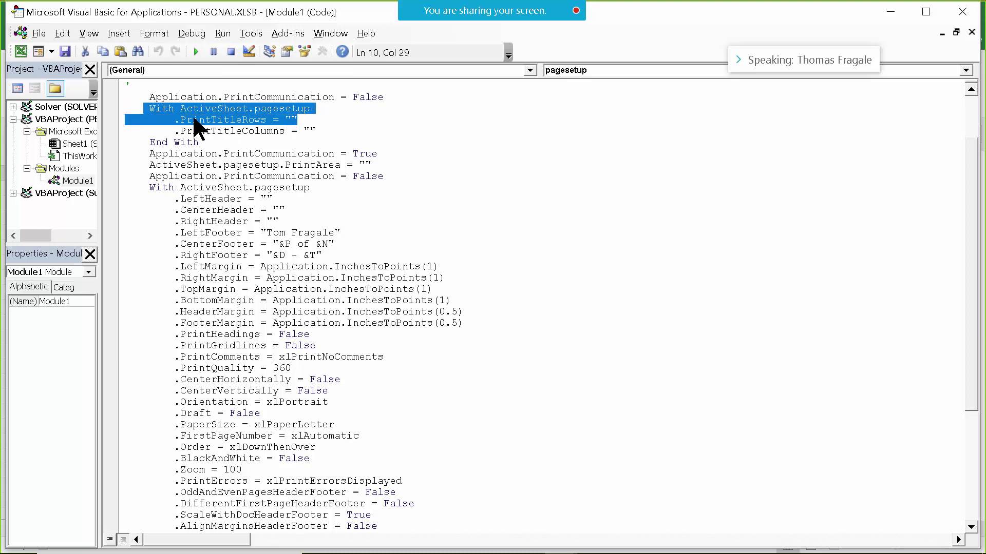
click(152, 121)
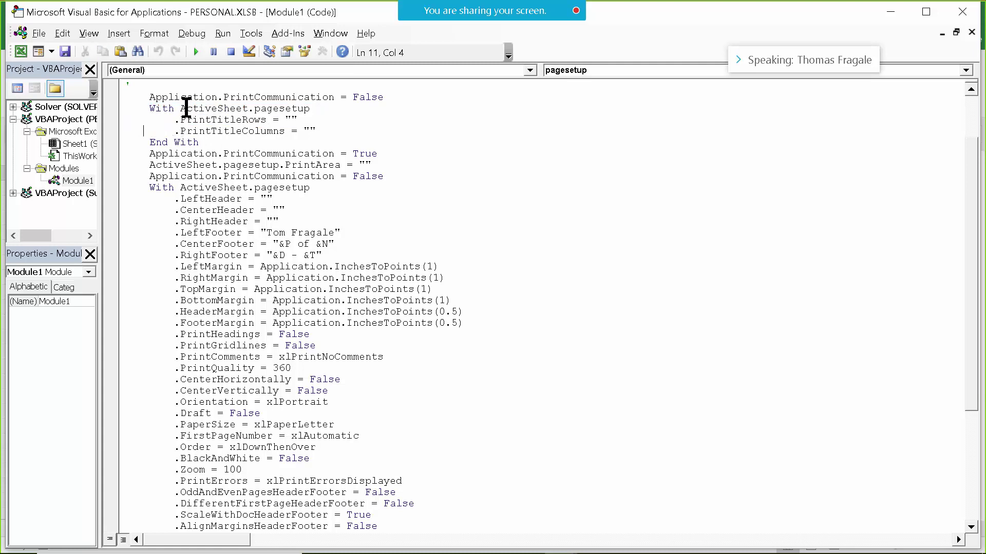
drag(331, 132, 150, 120)
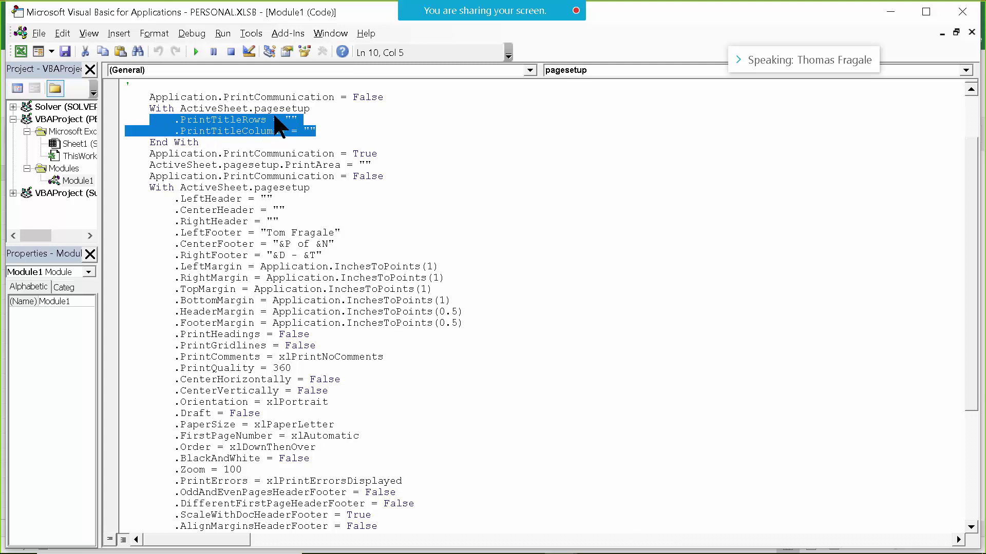
click(352, 129)
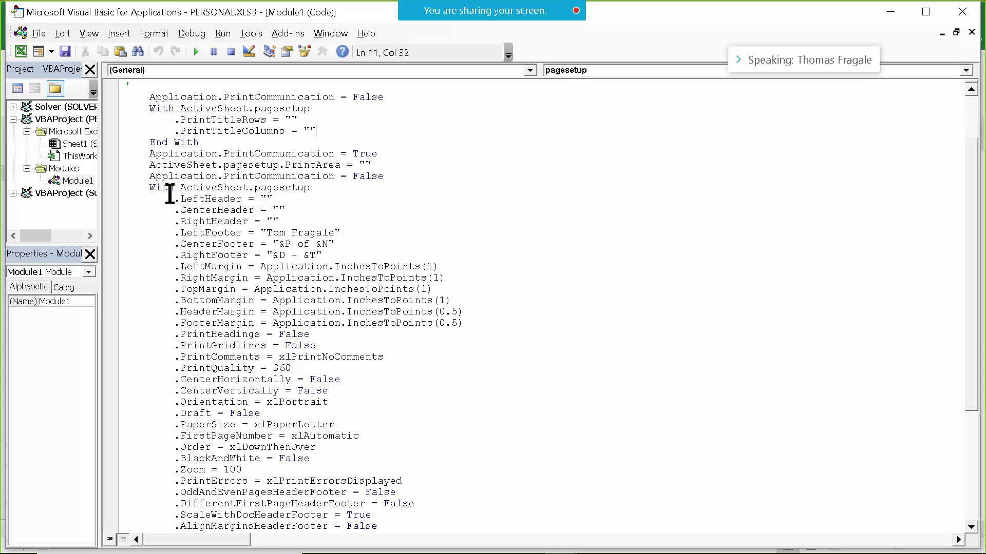
drag(144, 187, 413, 492)
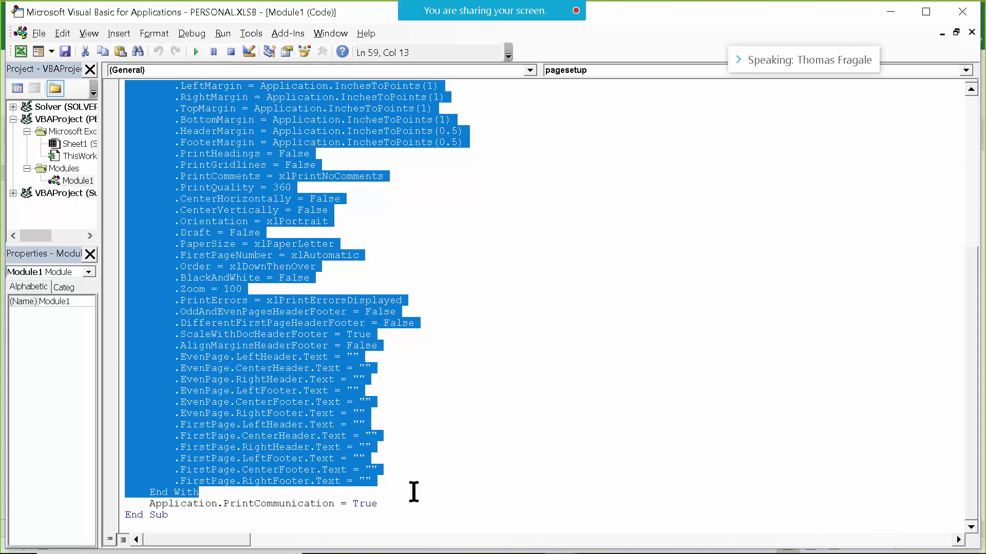
click(482, 320)
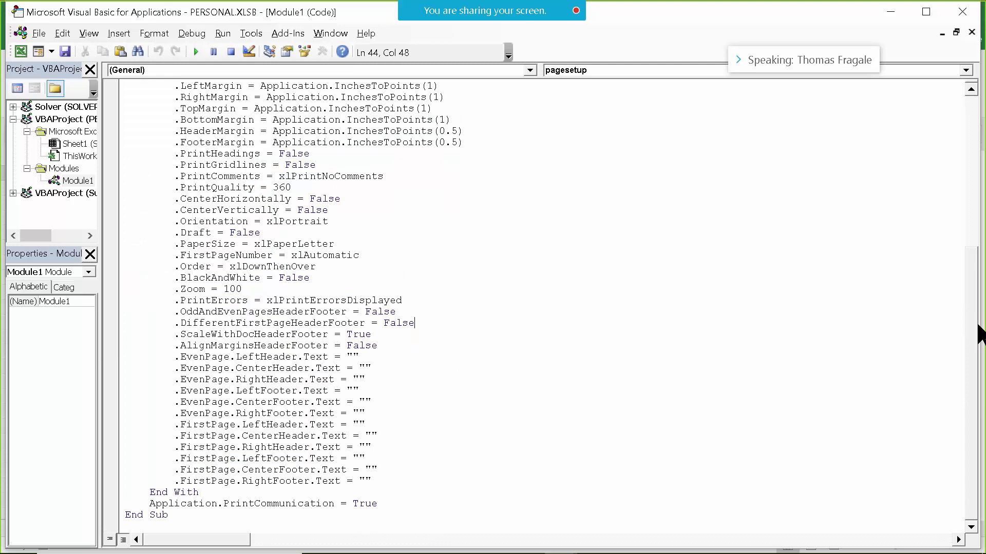
drag(970, 341, 972, 279)
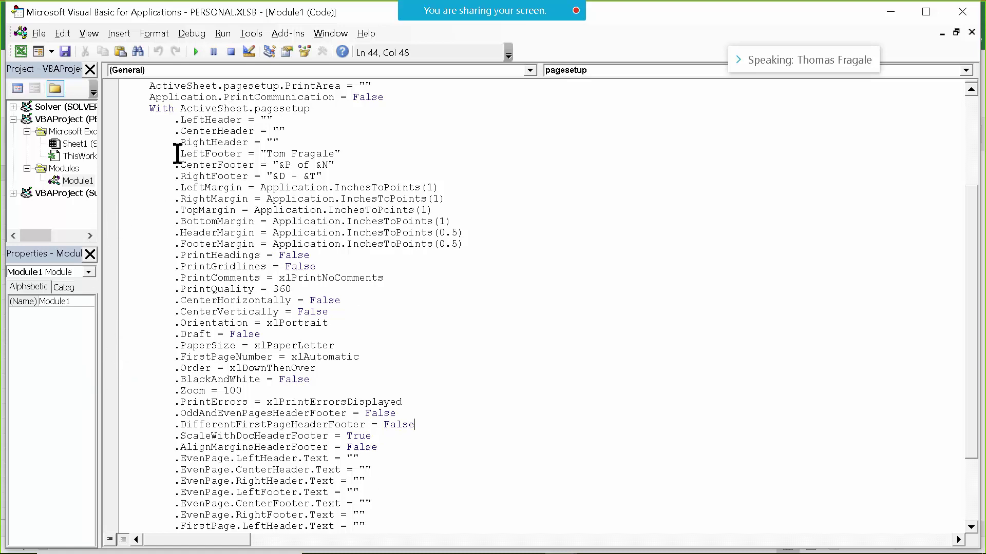
drag(176, 153, 362, 156)
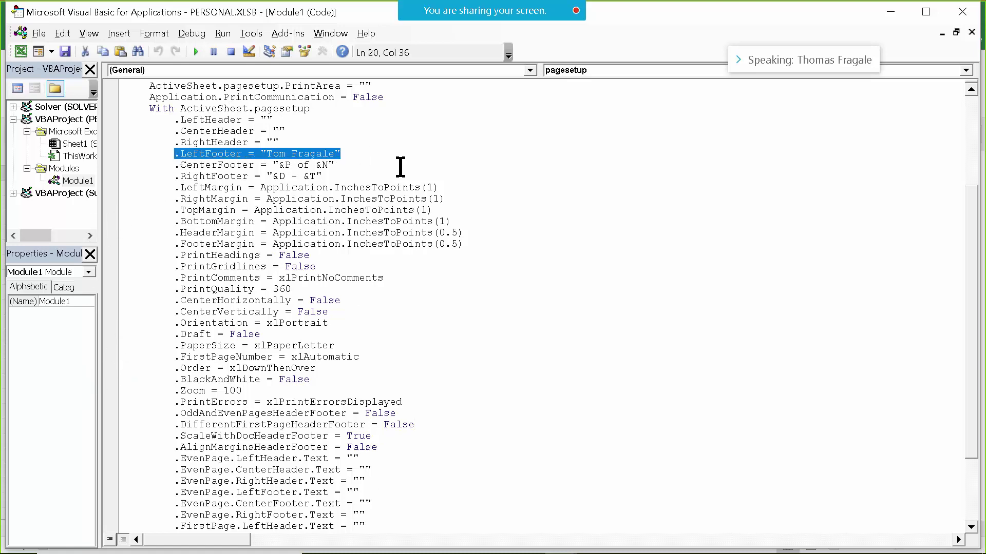
click(677, 185)
drag(169, 164, 551, 185)
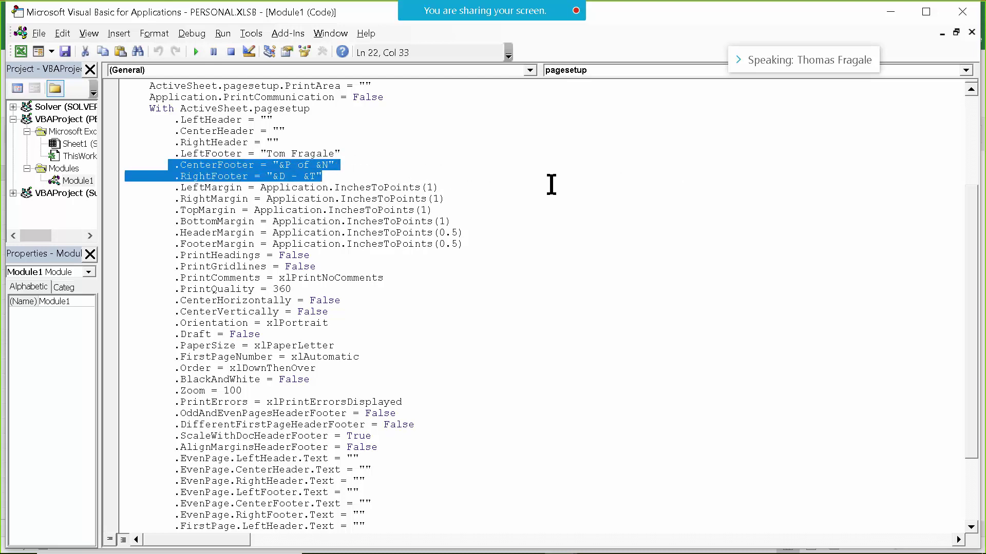
click(380, 164)
drag(168, 177, 352, 176)
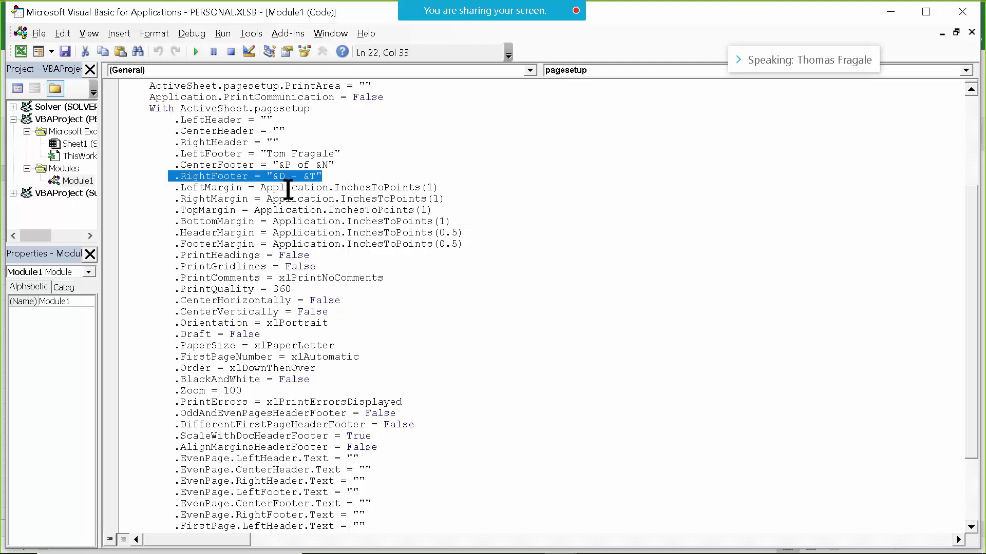
click(518, 182)
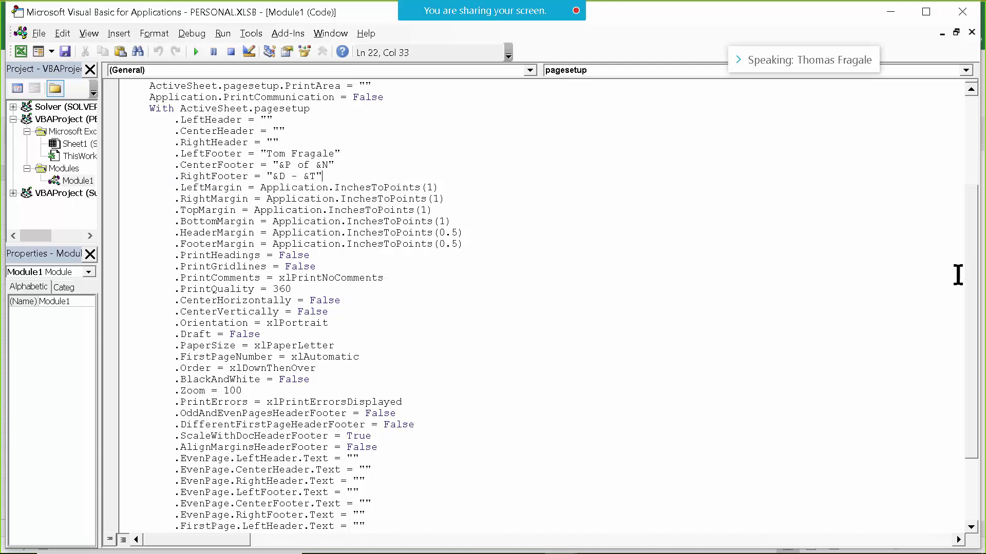
drag(971, 251, 973, 313)
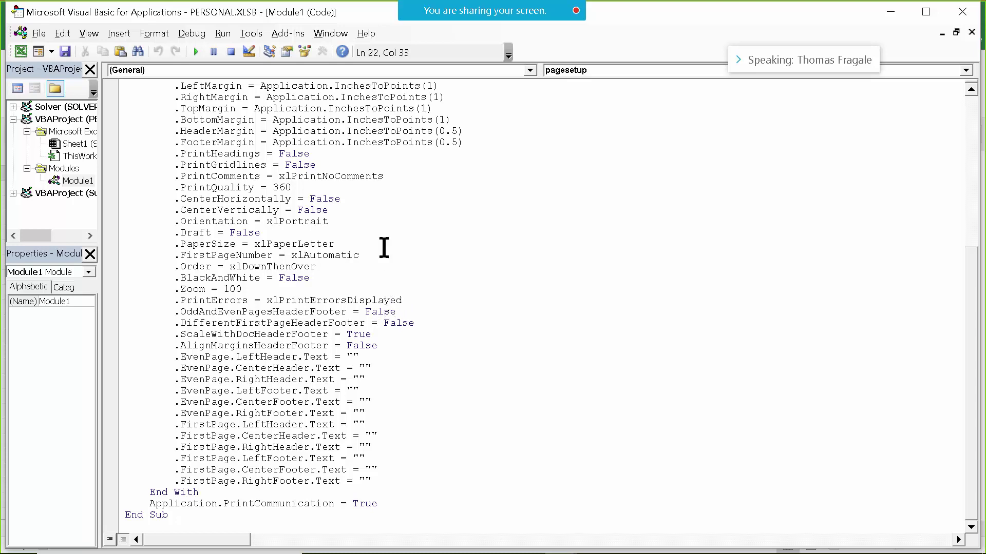
drag(969, 272, 935, 400)
drag(970, 285, 978, 365)
click(177, 516)
drag(980, 349, 975, 105)
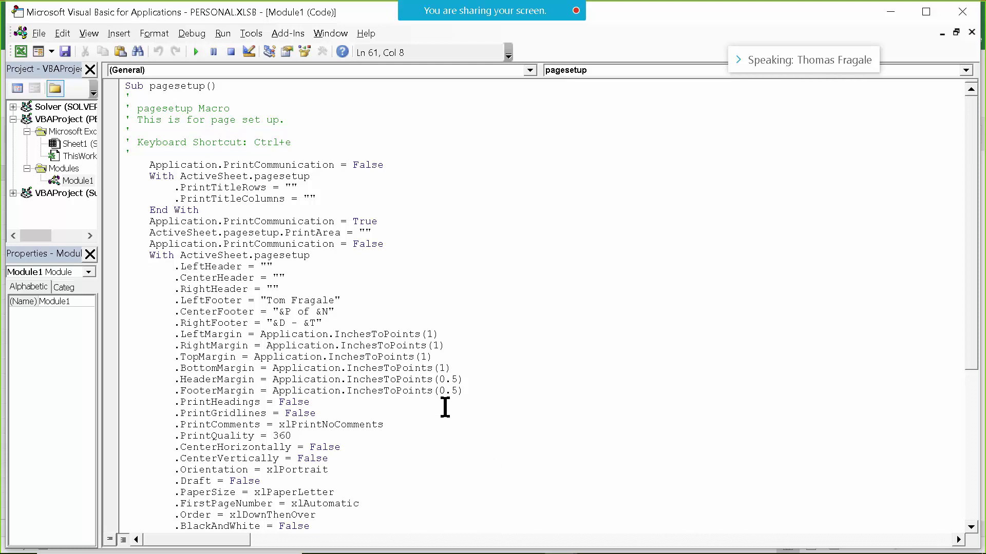
Insert an apostrophe comment above the second With block: name, pages, date and time in every footer.
click(420, 251)
click(396, 242)
key(Return)
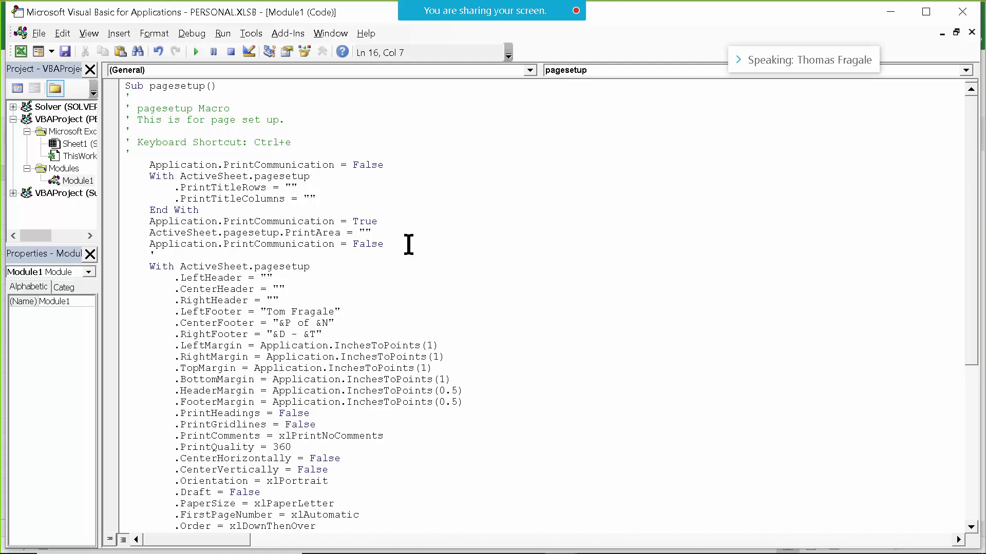
text(' Thi)
text(muy)
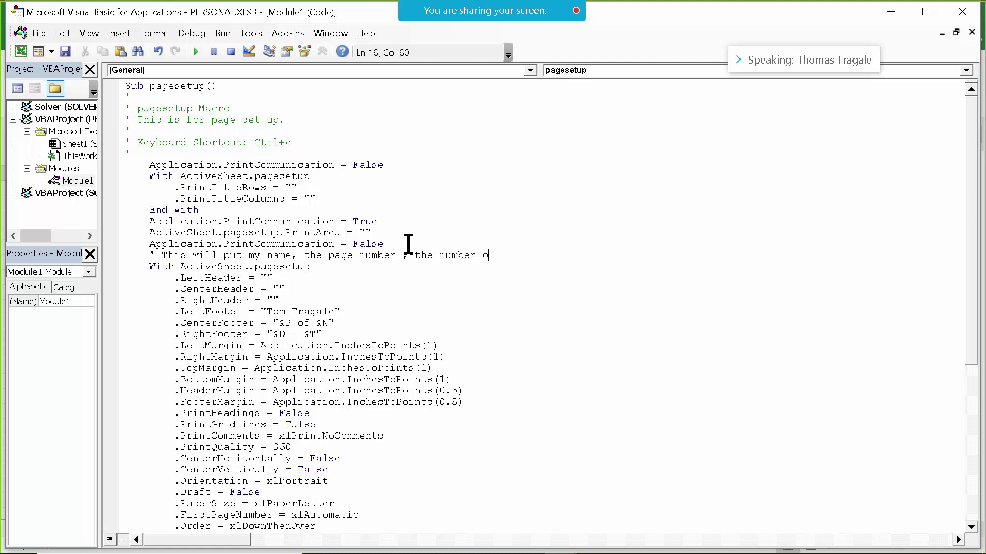
text(ges, the date and the tim)
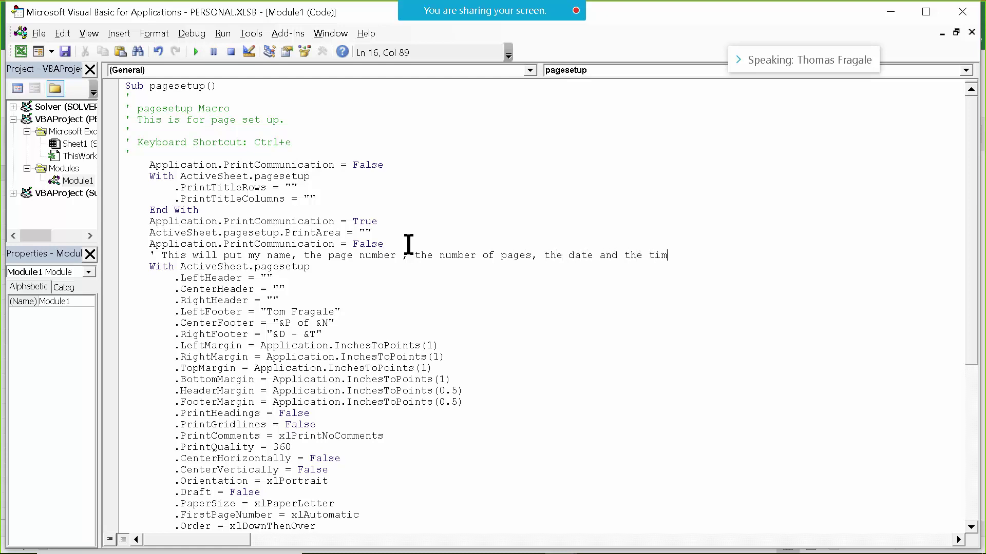
text(n th)
text(Pa)
text(every page.)
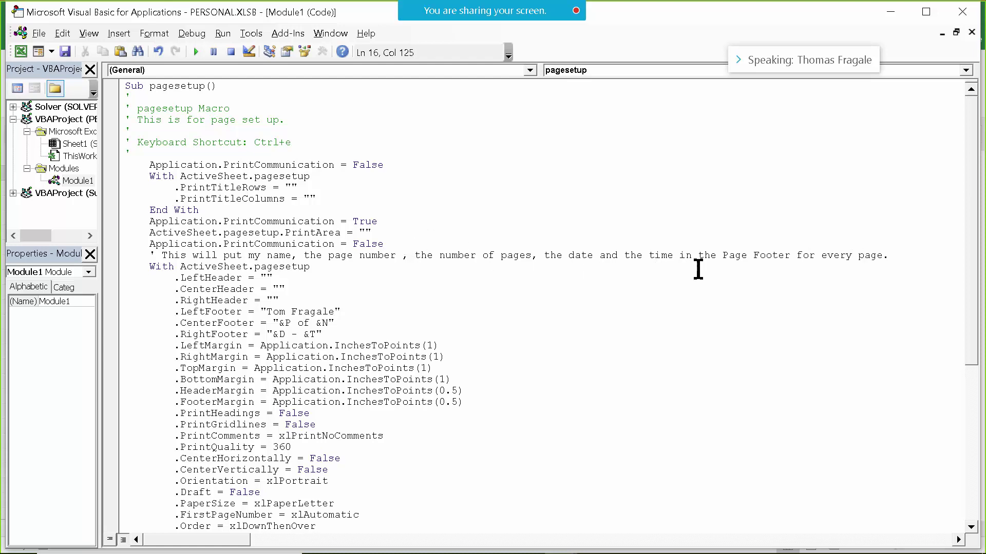
click(144, 279)
drag(972, 137, 965, 216)
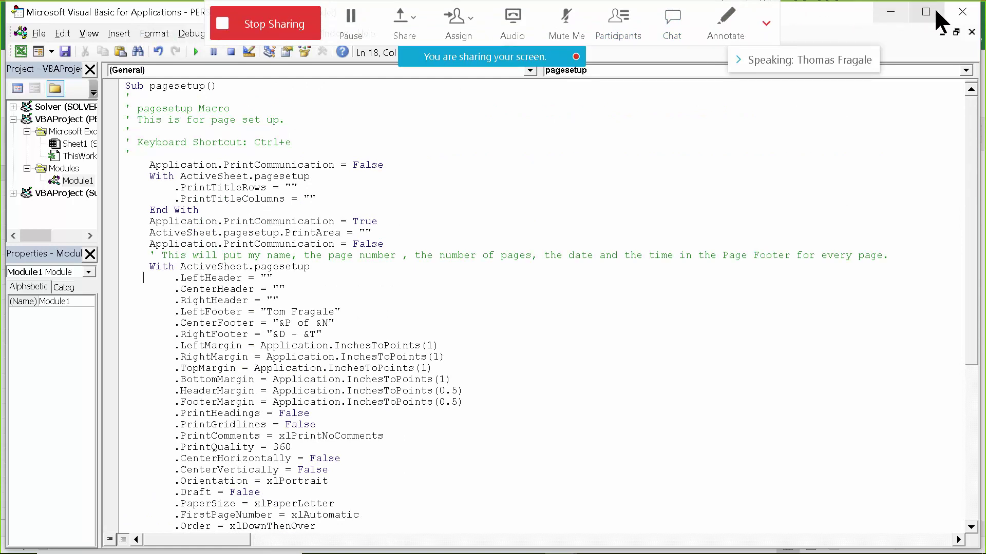
Close the VBA editor and hide the PERSONAL.XLSB window from the View tab.
click(962, 13)
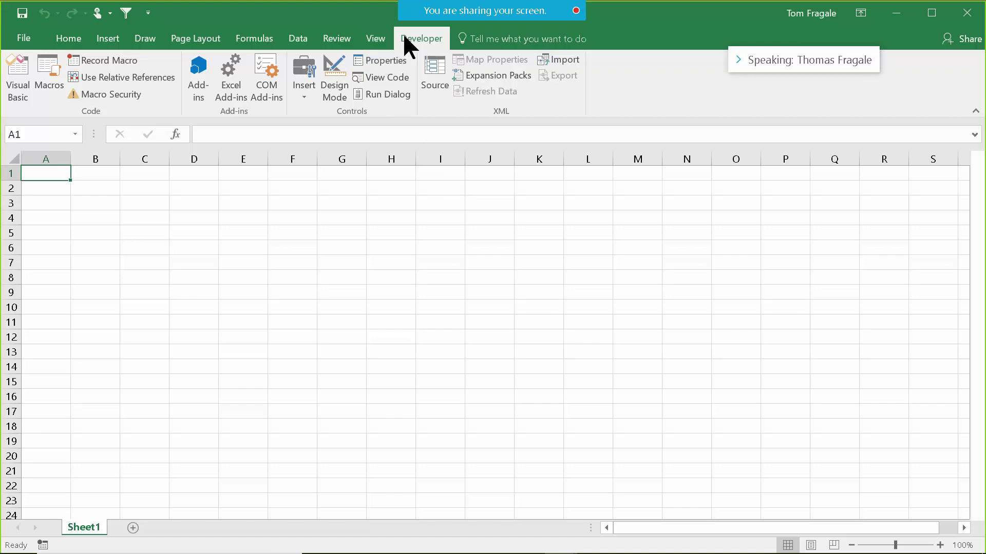
click(378, 37)
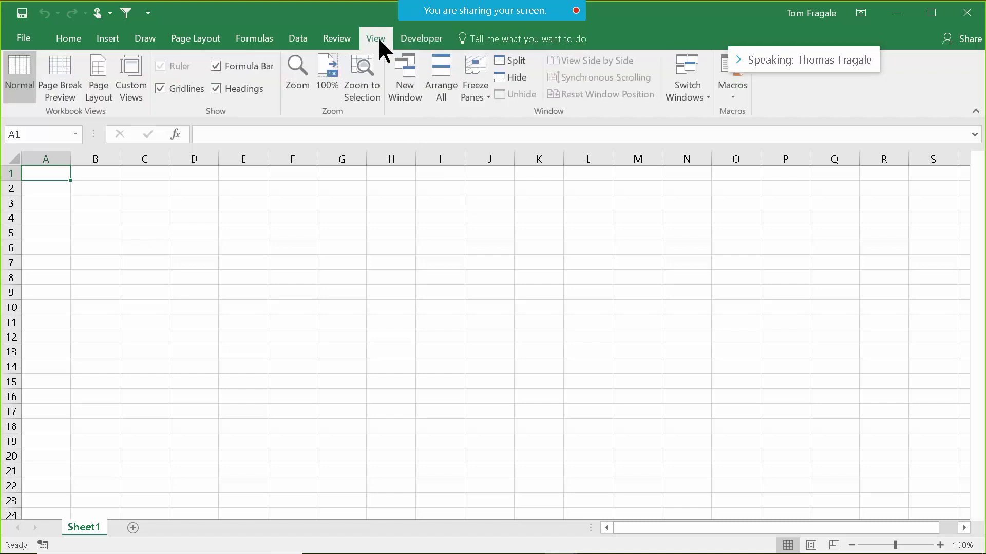
click(518, 75)
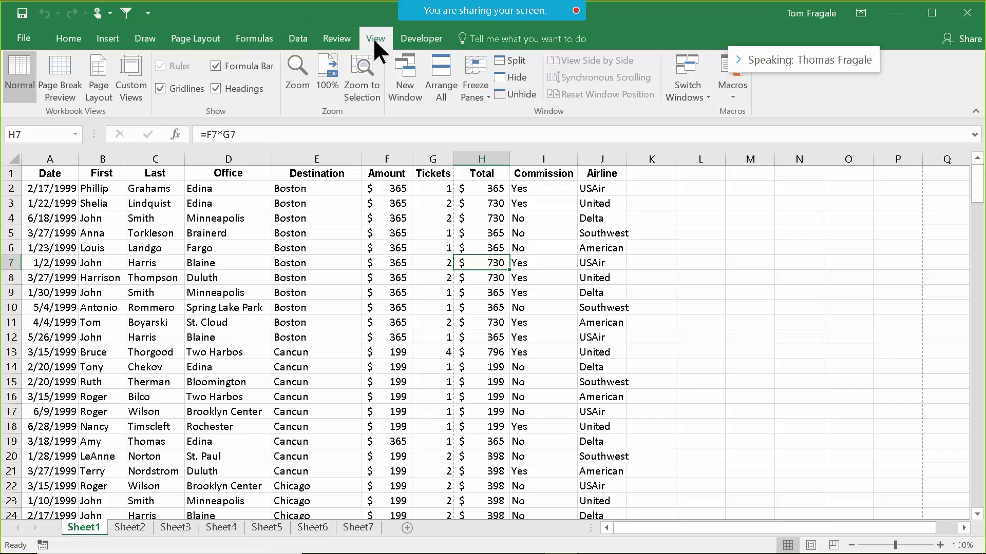
click(402, 38)
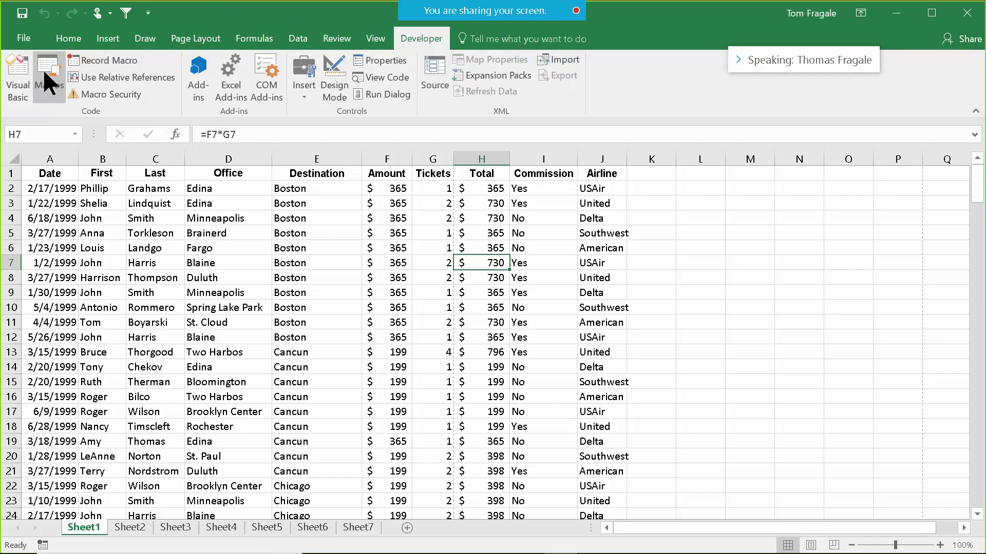
click(42, 69)
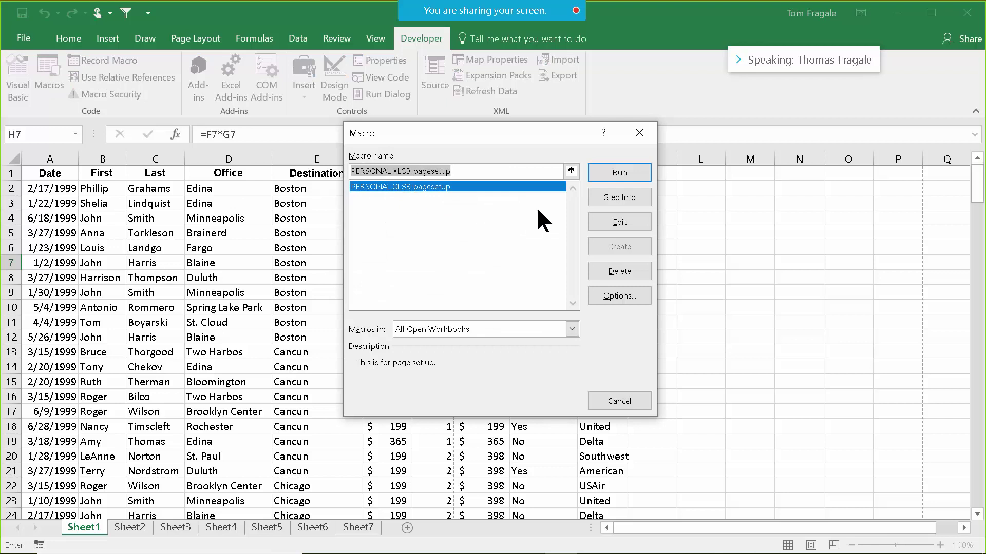
click(626, 220)
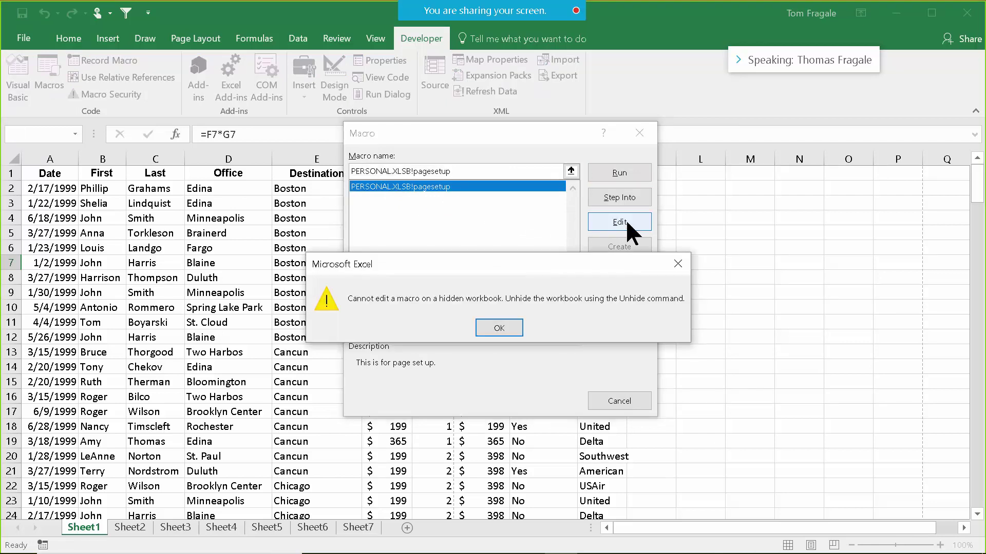
click(500, 326)
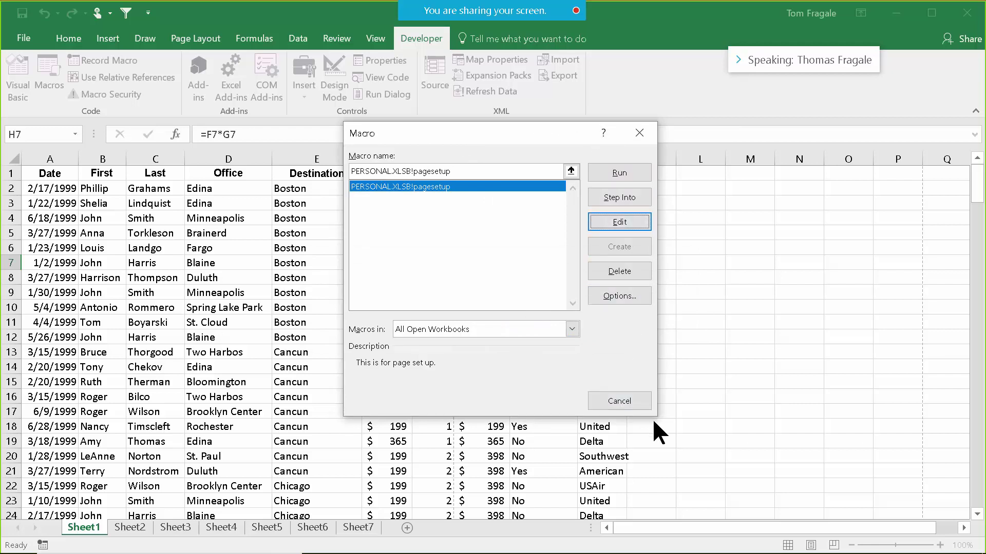
click(638, 132)
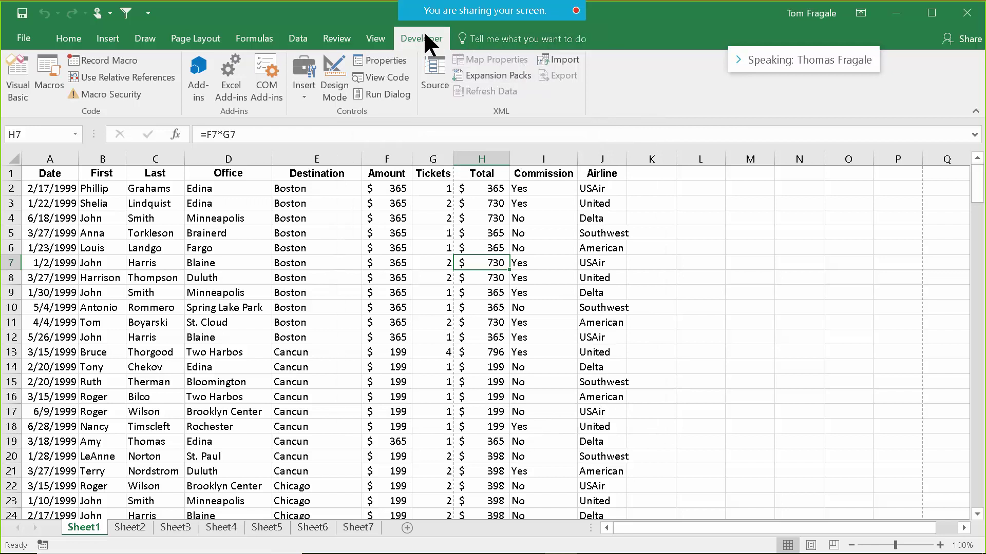
Cancel the Unhide dialog without unhiding PERSONAL.XLSB, then close Excel.
click(365, 32)
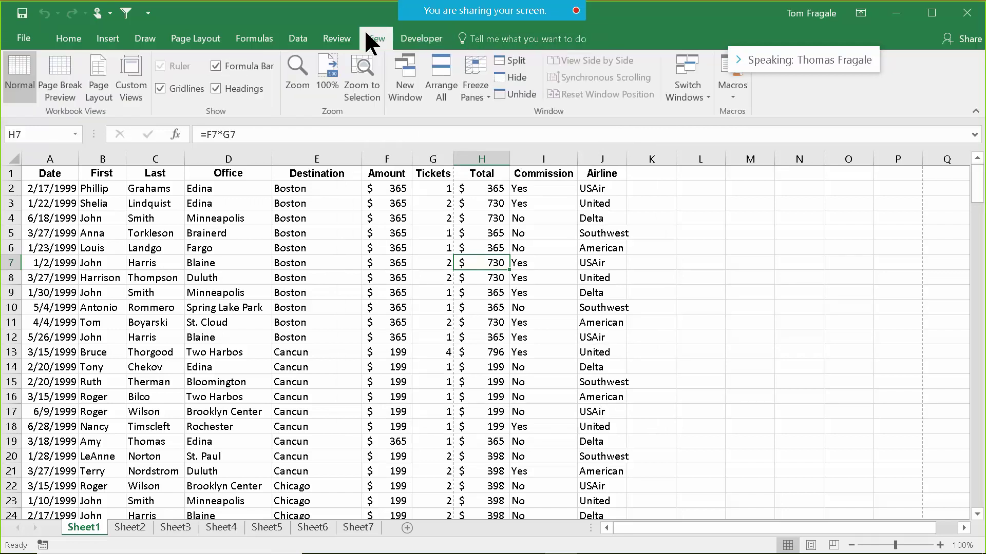
click(516, 88)
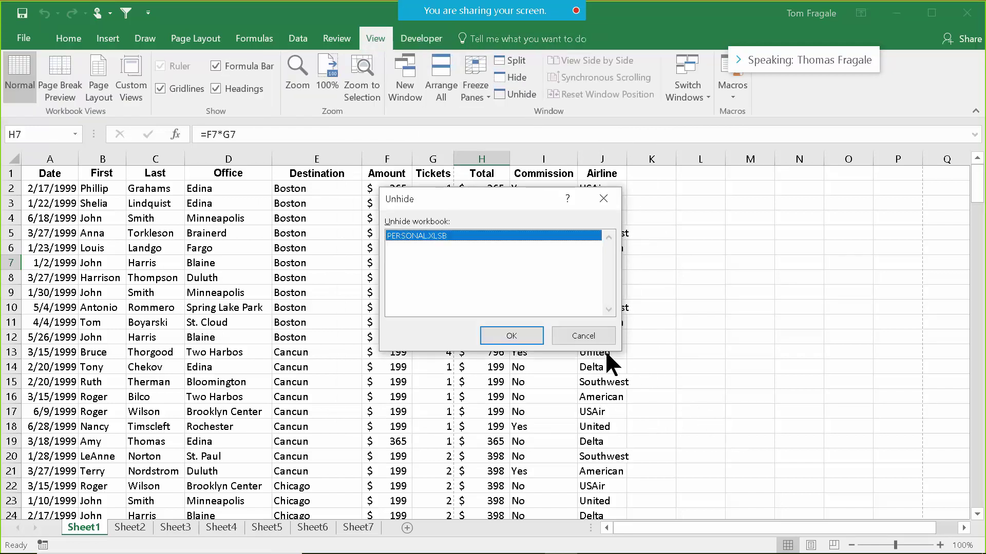
click(593, 337)
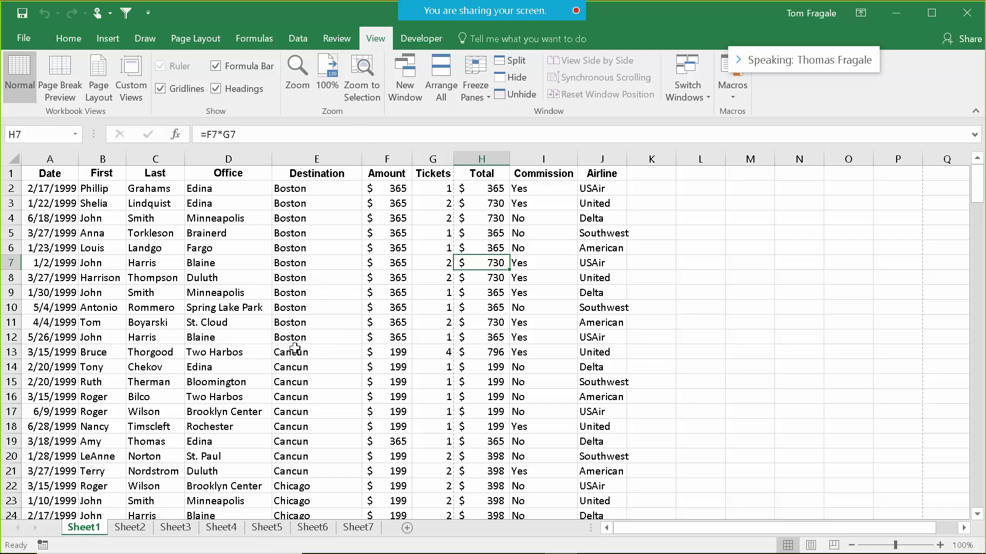
mouse_move(978, 185)
mouse_down()
mouse_move(978, 196)
mouse_move(978, 176)
mouse_up()
click(975, 14)
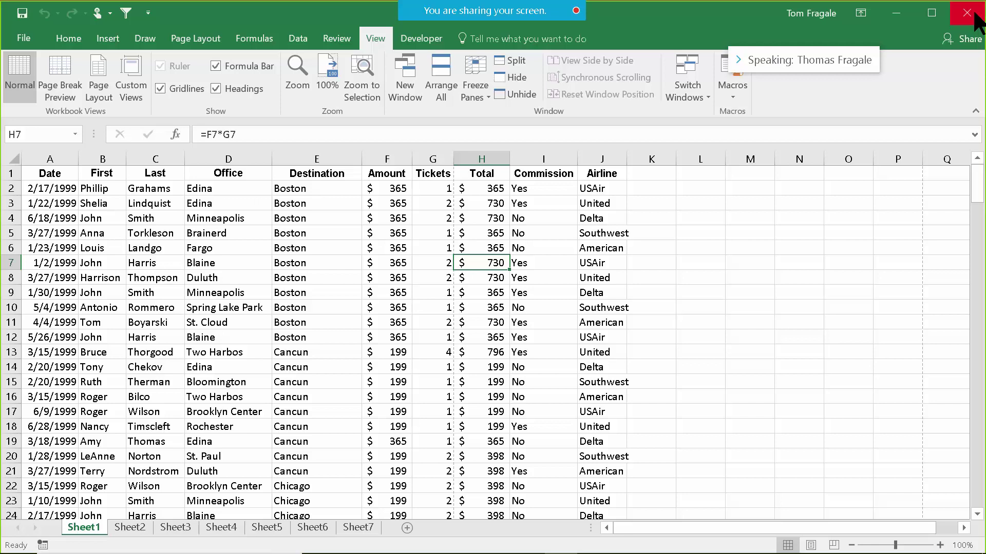